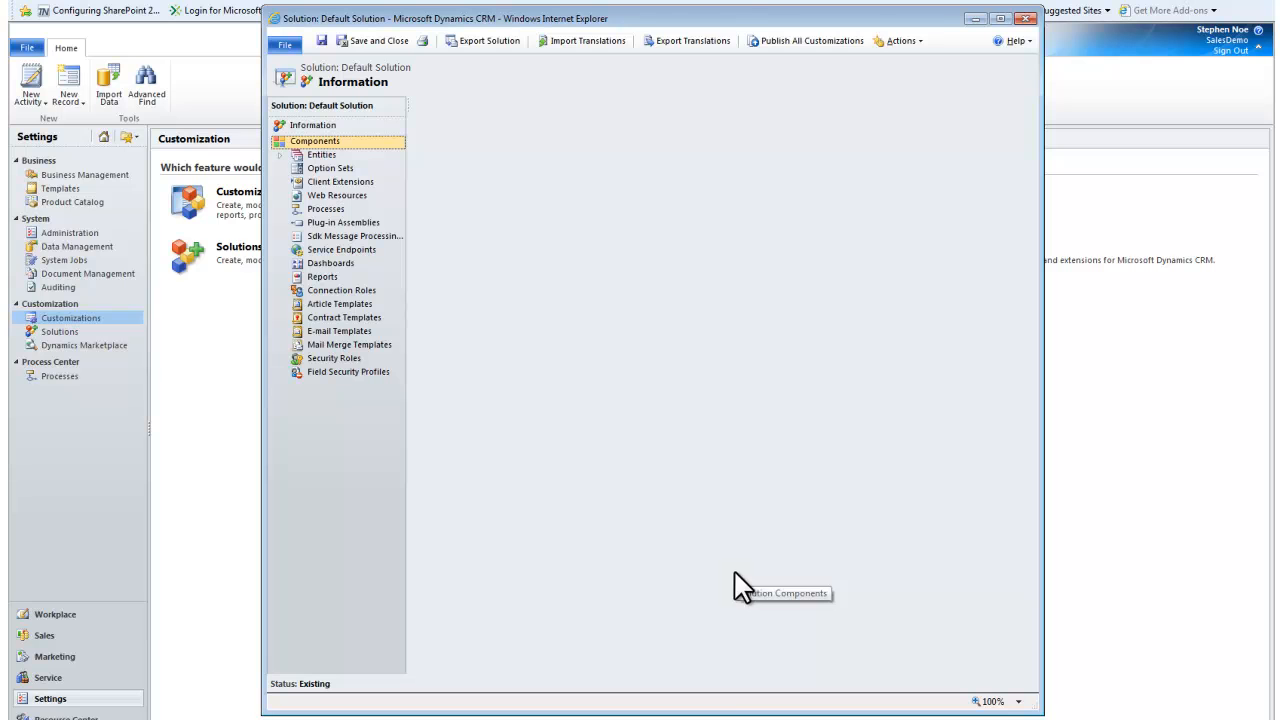
Open the field list of the User entity in the default solution
{"action": "left_click", "coordinate": [284, 155]}
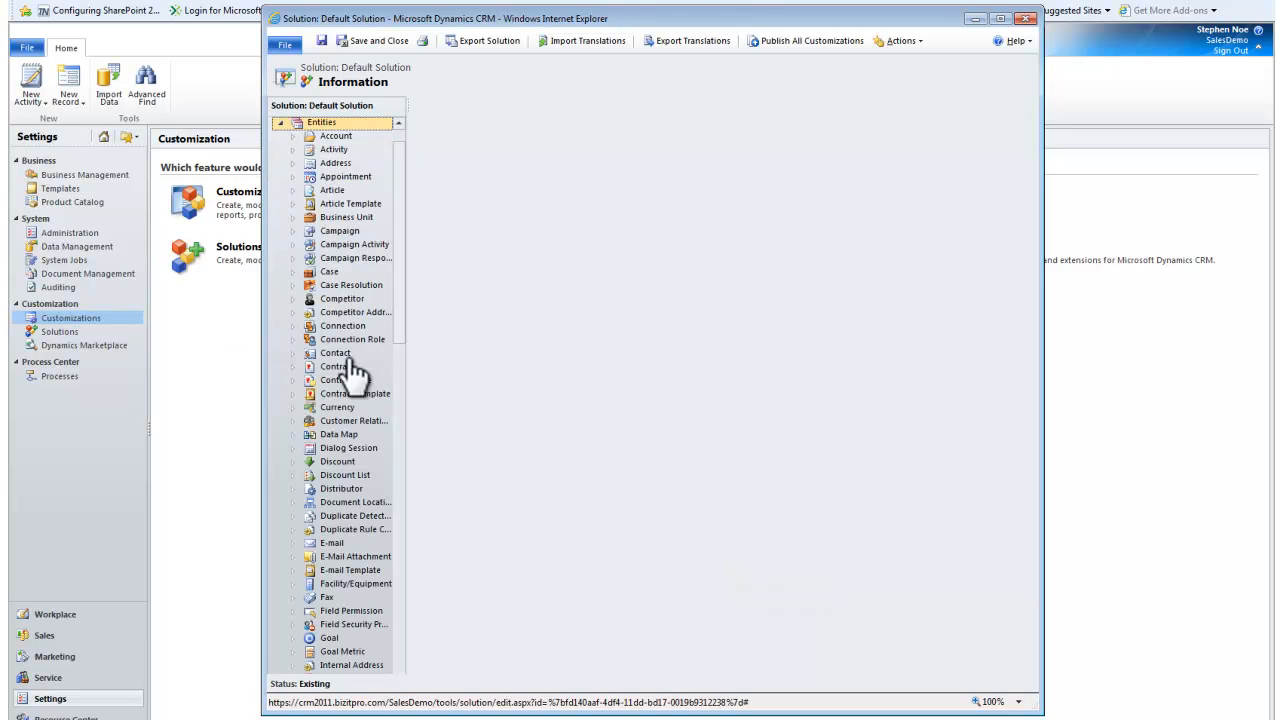
{"action": "scroll", "coordinate": [330, 428], "scroll_direction": "down", "scroll_amount": 10}
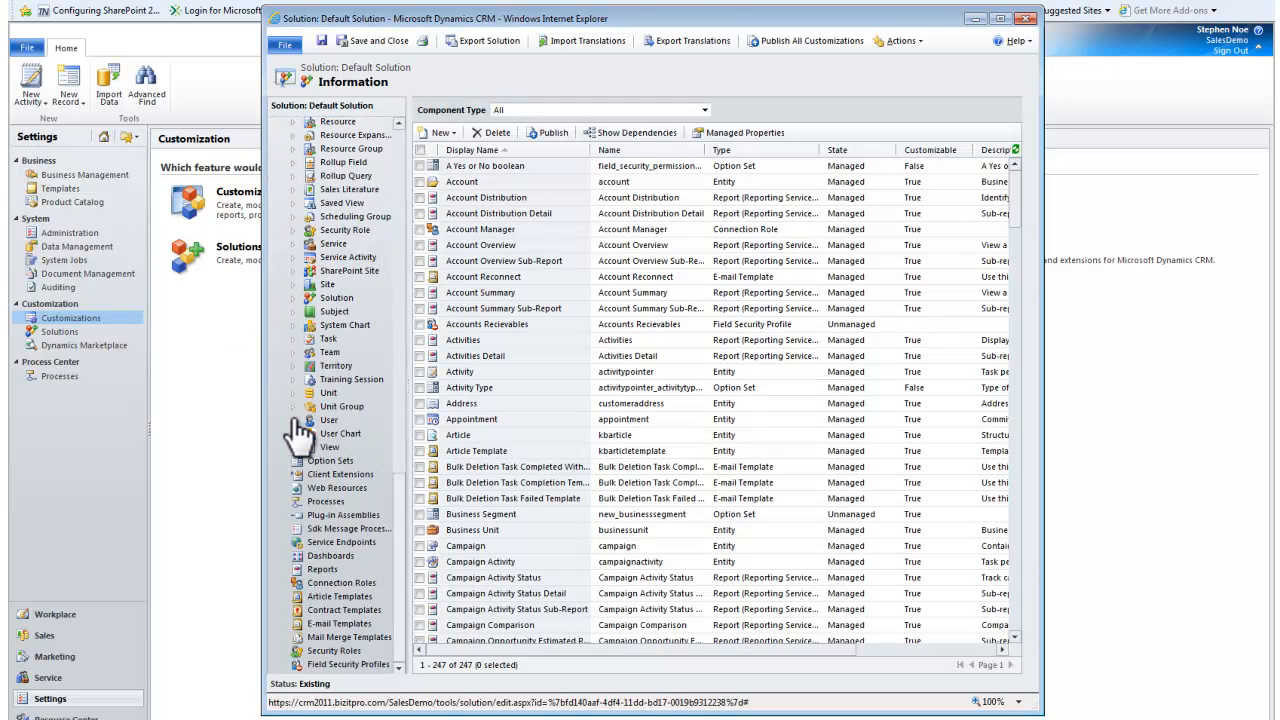
{"action": "left_click", "coordinate": [292, 420]}
{"action": "left_click", "coordinate": [340, 475]}
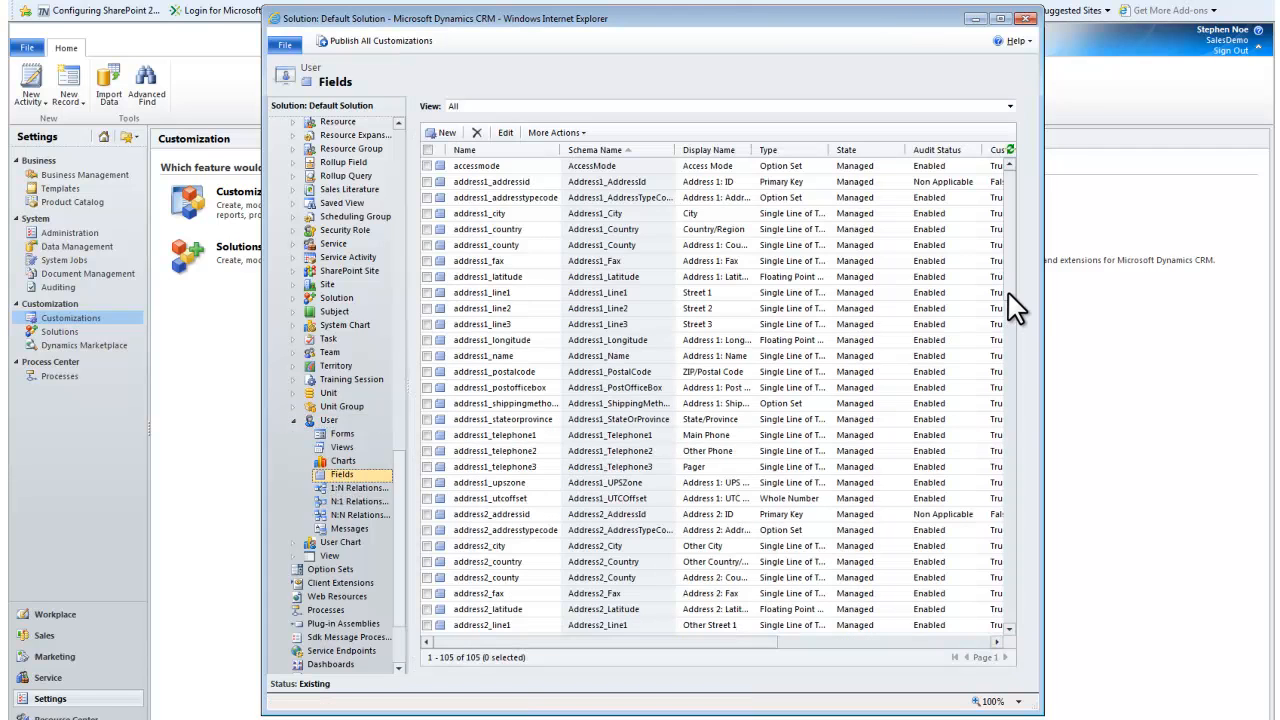
Look through the User entity's fields and filter the list to the Custom view
{"action": "scroll", "coordinate": [1014, 306], "scroll_direction": "down", "scroll_amount": 6}
{"action": "scroll", "coordinate": [1015, 369], "scroll_direction": "down", "scroll_amount": 6}
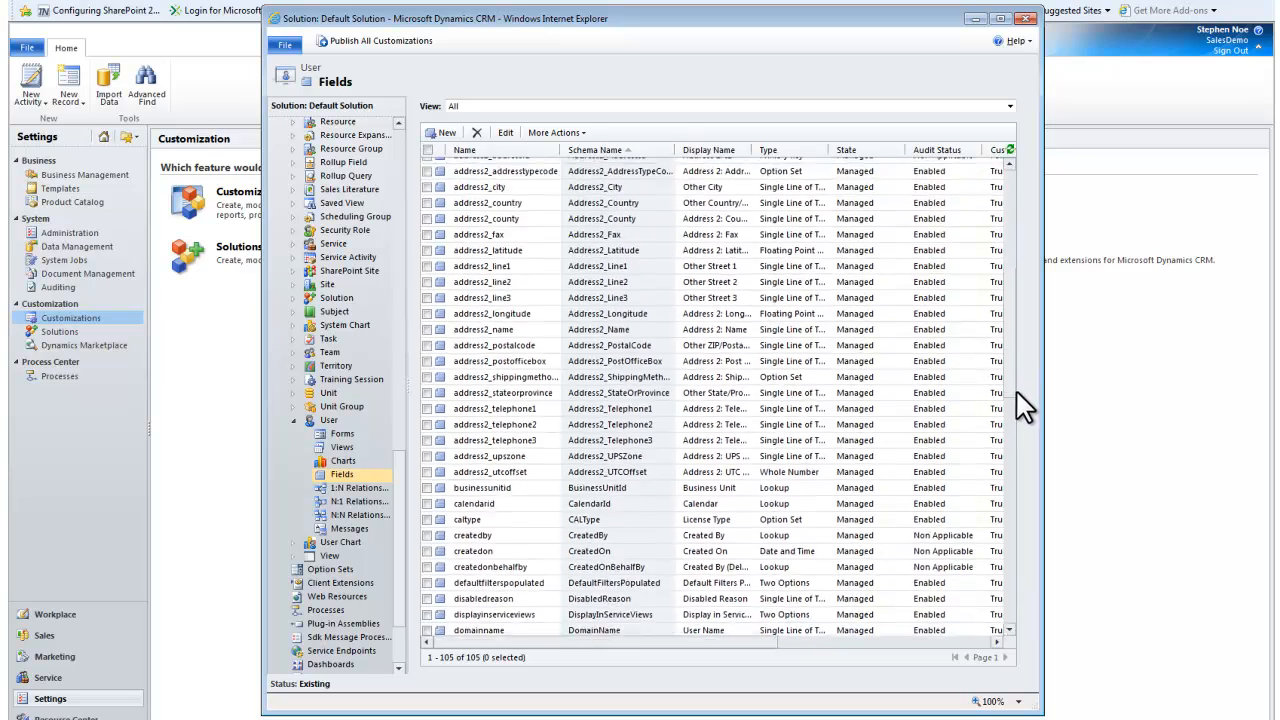
{"action": "scroll", "coordinate": [1020, 468], "scroll_direction": "down", "scroll_amount": 2}
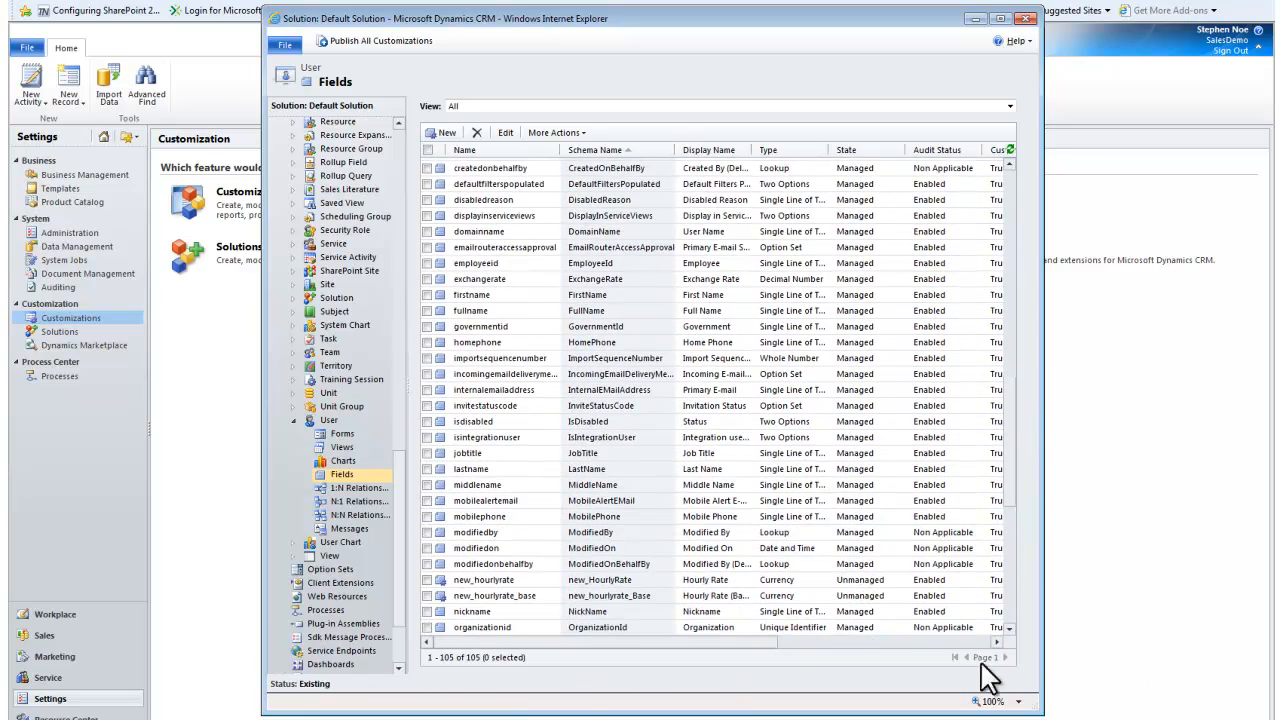
{"action": "scroll", "coordinate": [1010, 636], "scroll_direction": "down", "scroll_amount": 4}
{"action": "scroll", "coordinate": [1015, 645], "scroll_direction": "down", "scroll_amount": 3}
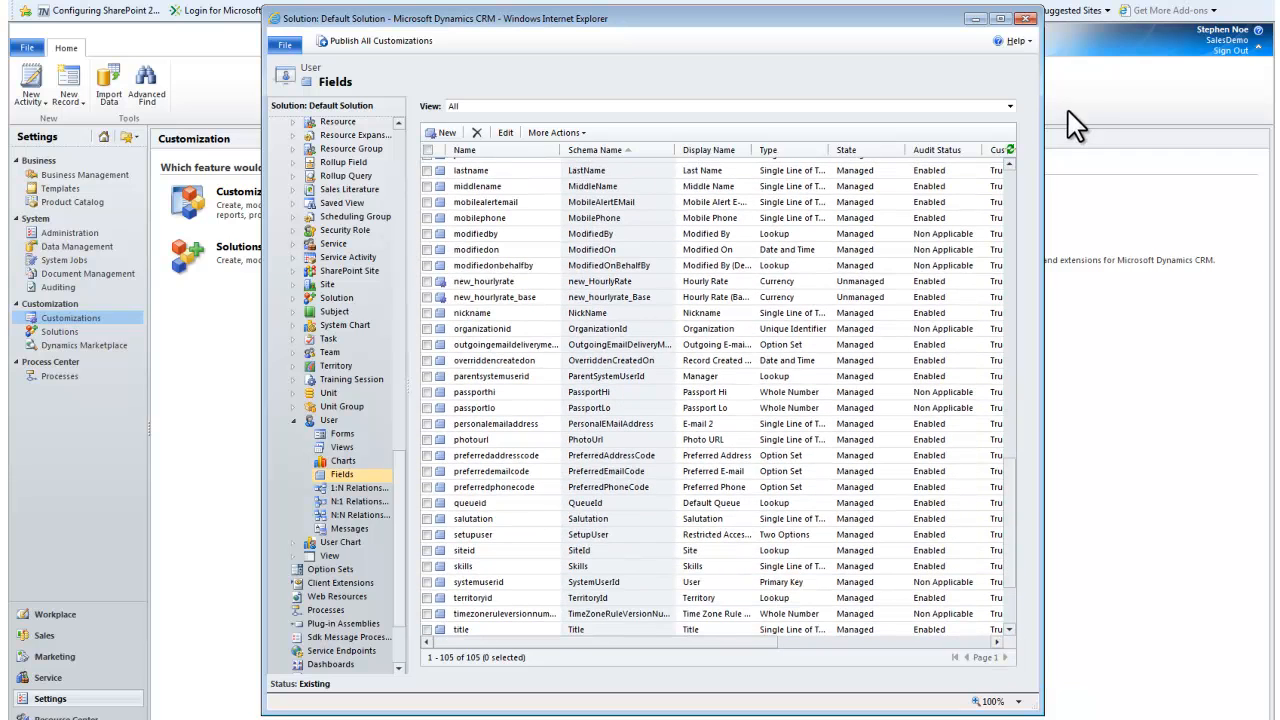
{"action": "left_click", "coordinate": [1009, 108]}
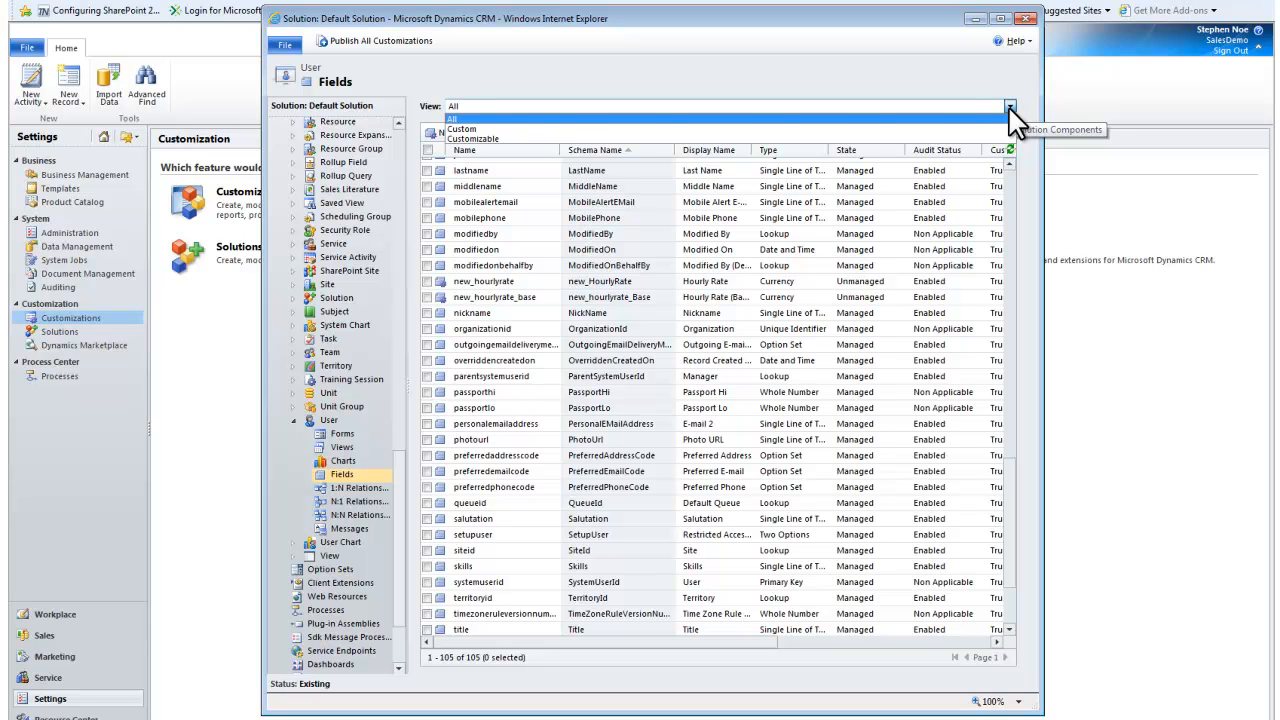
{"action": "left_click", "coordinate": [469, 129]}
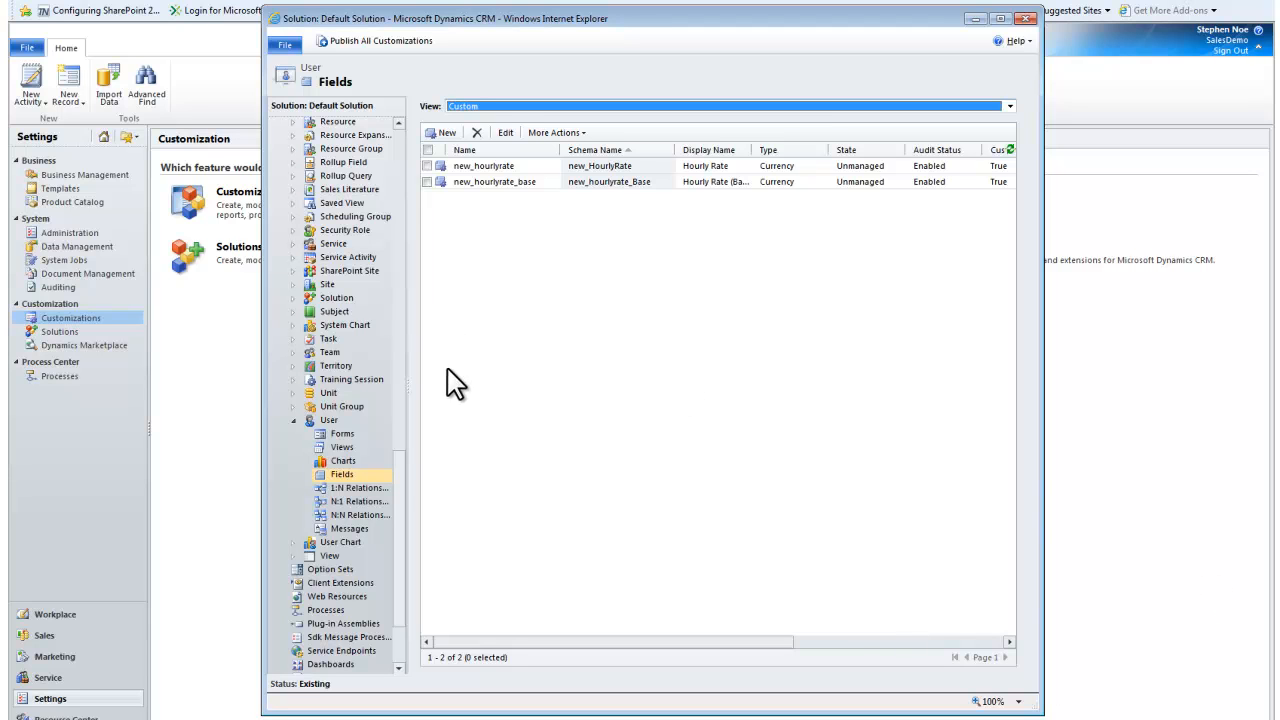
Examine the field security setting of new_hourlyrate, save and close the field, and close the default solution
{"action": "double_click", "coordinate": [501, 167]}
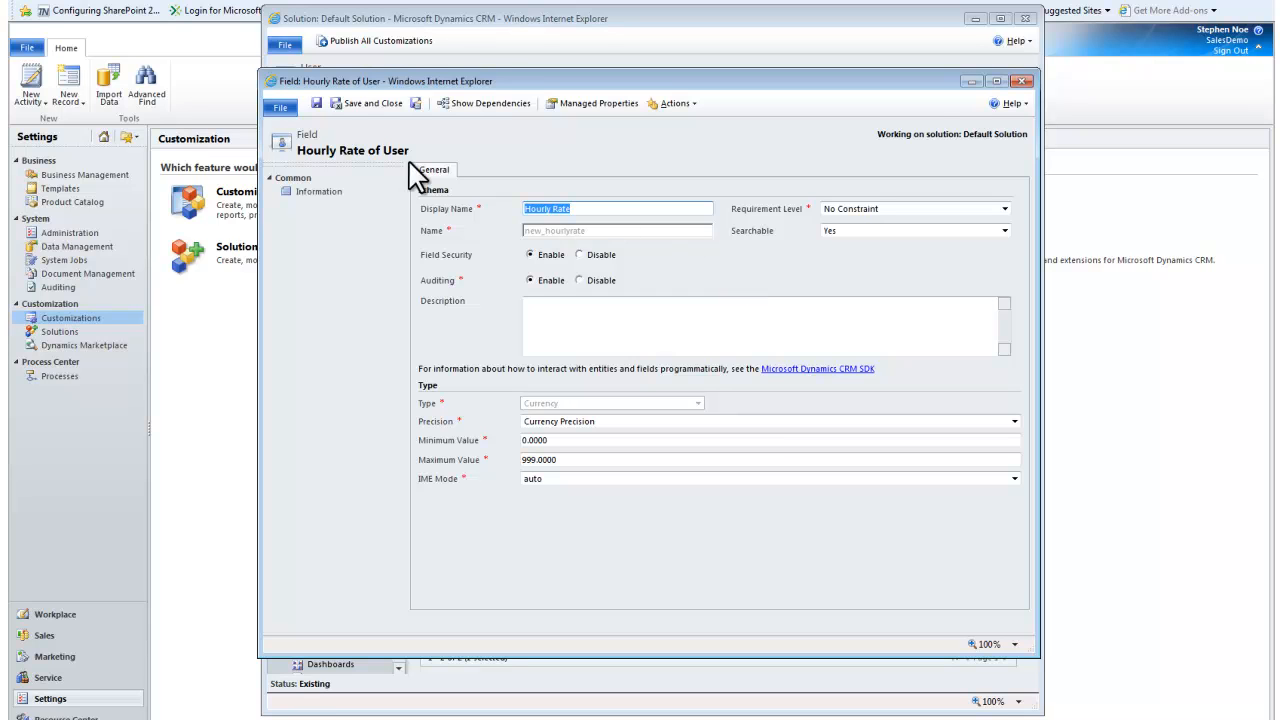
{"action": "left_click", "coordinate": [378, 106]}
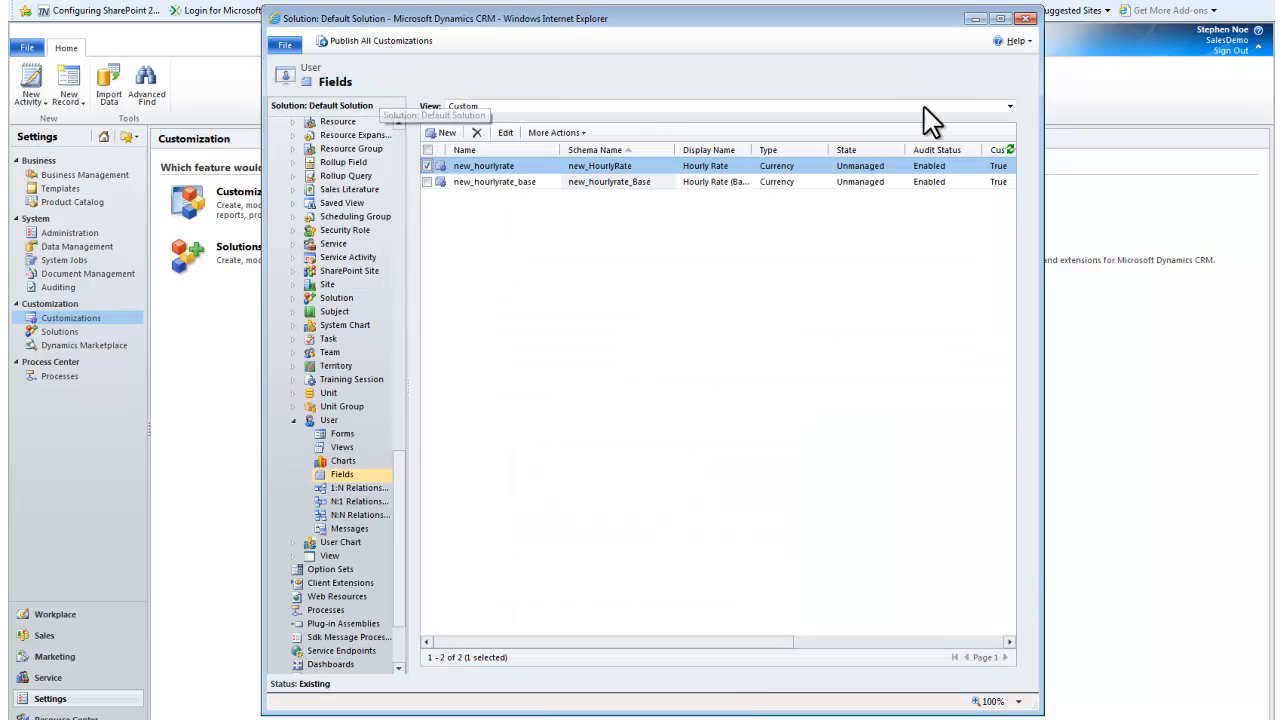
{"action": "left_click", "coordinate": [1027, 20]}
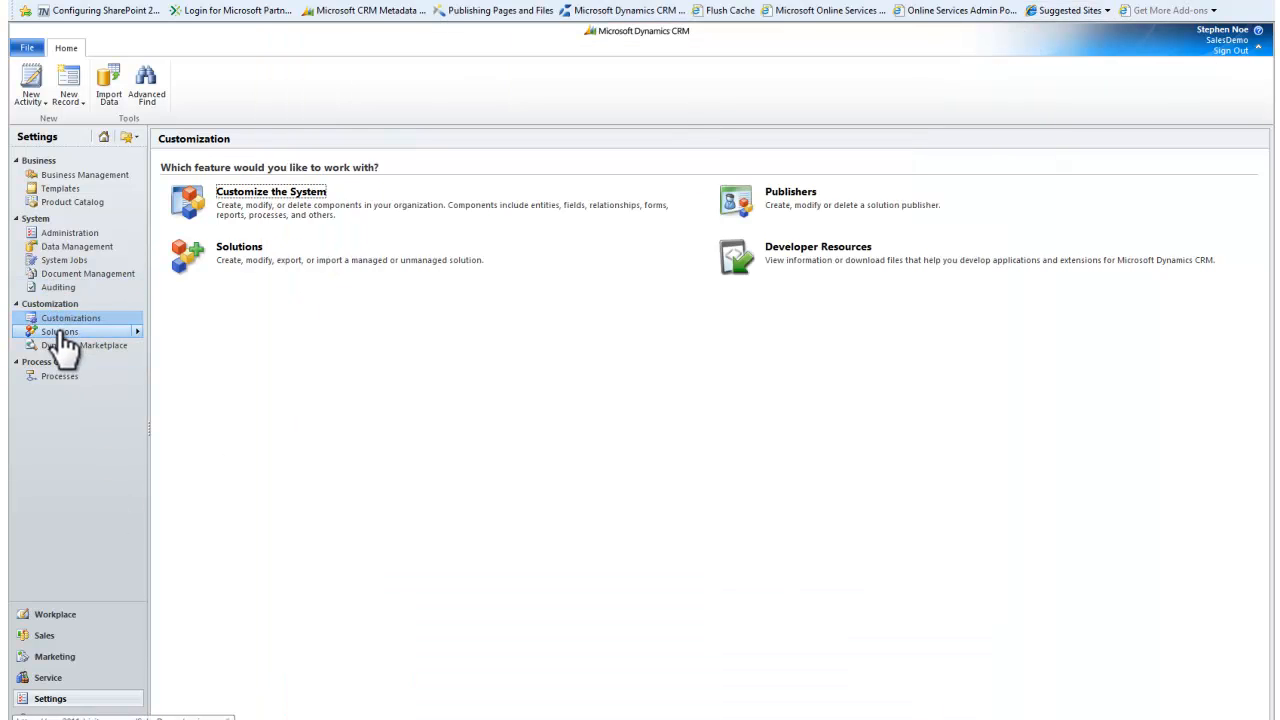
Open the field permissions of the Payroll Manager field security profile from the system administration settings
{"action": "left_click", "coordinate": [70, 233]}
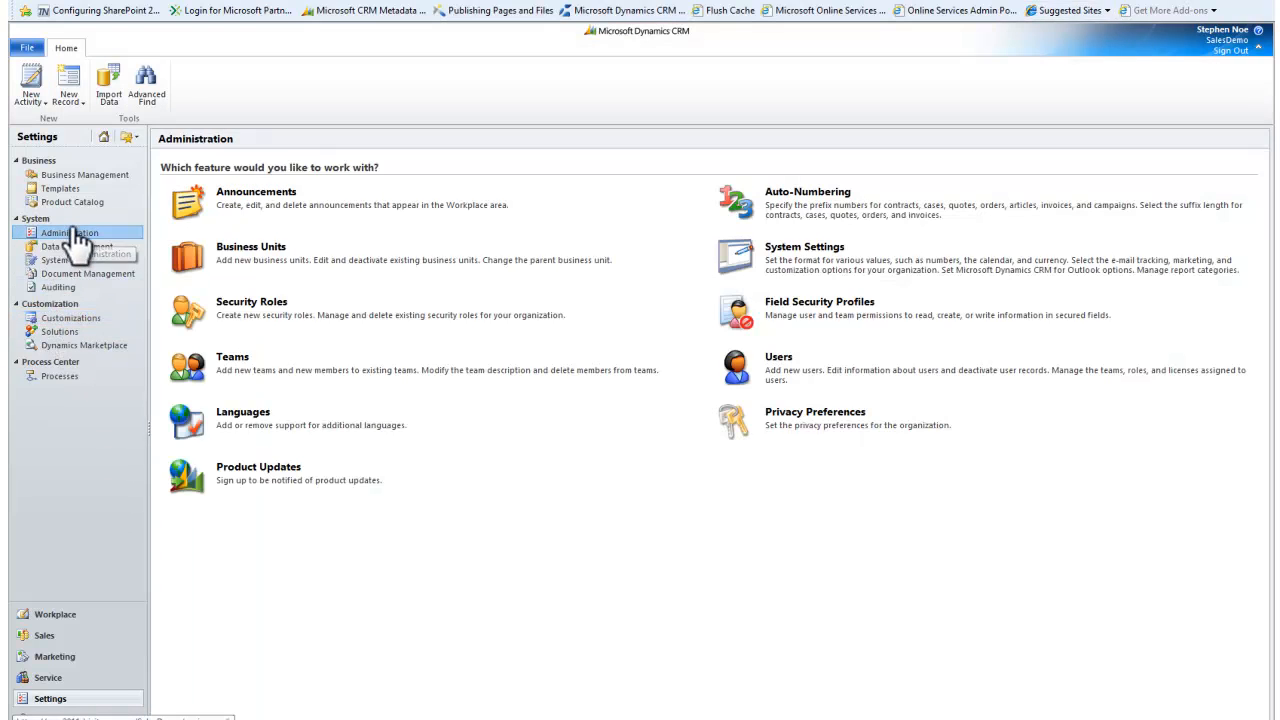
{"action": "left_click", "coordinate": [816, 312]}
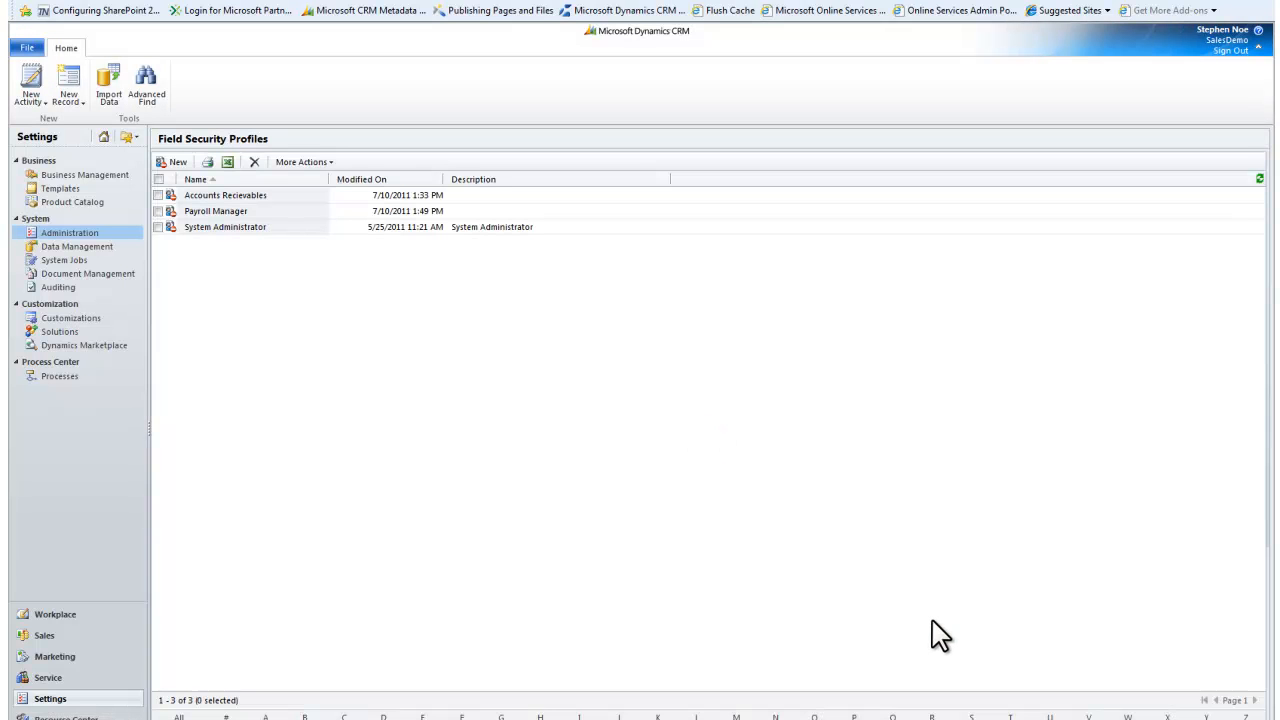
{"action": "double_click", "coordinate": [296, 213]}
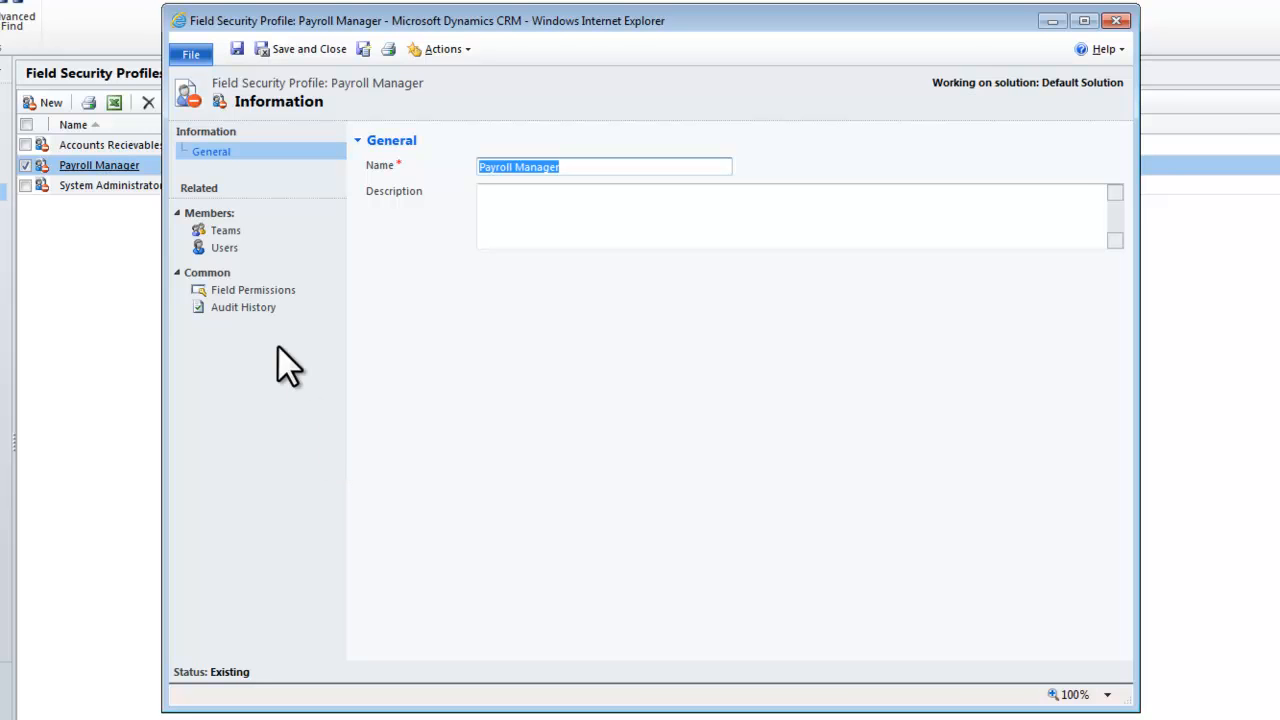
{"action": "left_click", "coordinate": [266, 294]}
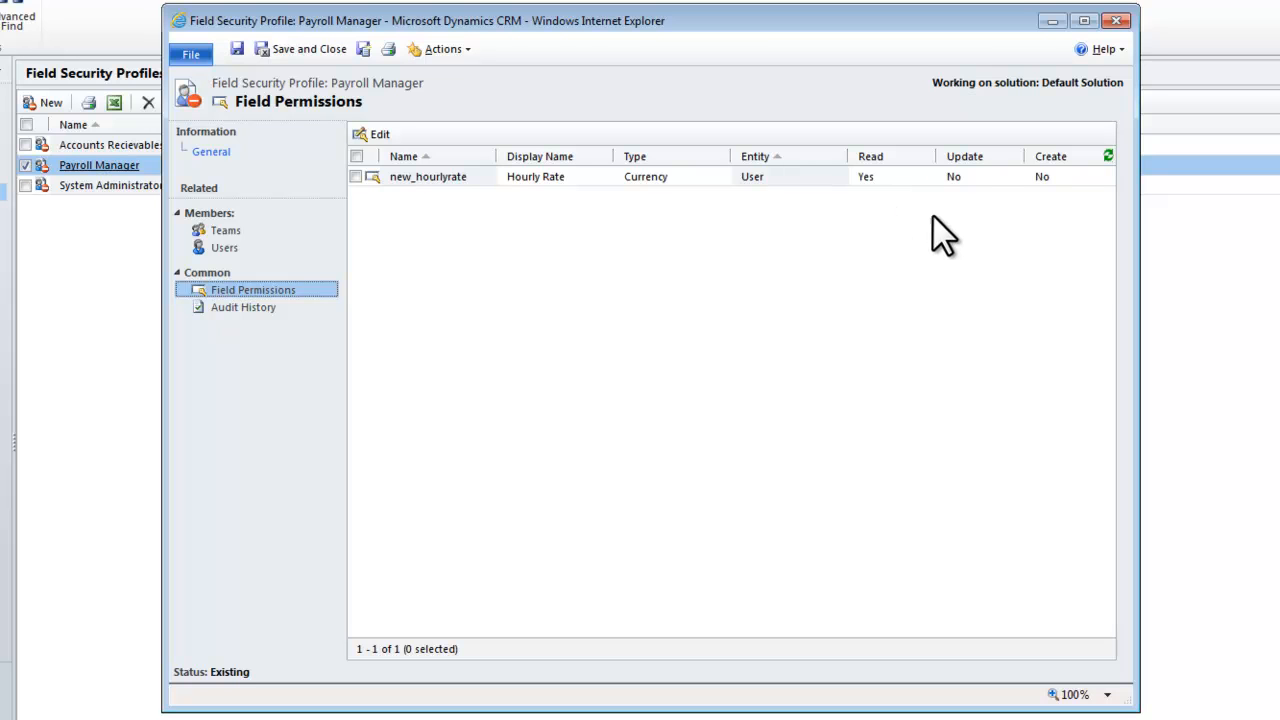
Set Allow Update and Allow Create to Yes for new_hourlyrate in the Payroll Manager profile, and save and close the profile
{"action": "double_click", "coordinate": [431, 177]}
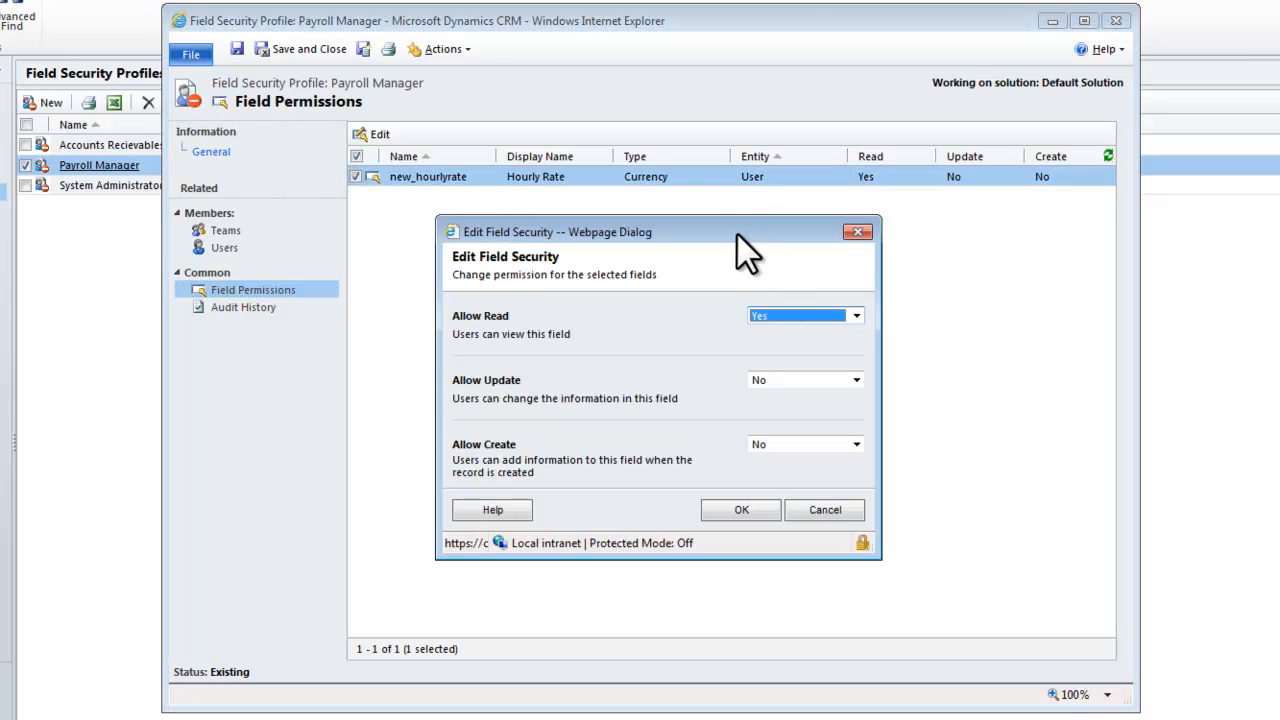
{"action": "left_click_drag", "start_coordinate": [738, 235], "coordinate": [726, 80]}
{"action": "left_click_drag", "start_coordinate": [868, 402], "coordinate": [952, 482]}
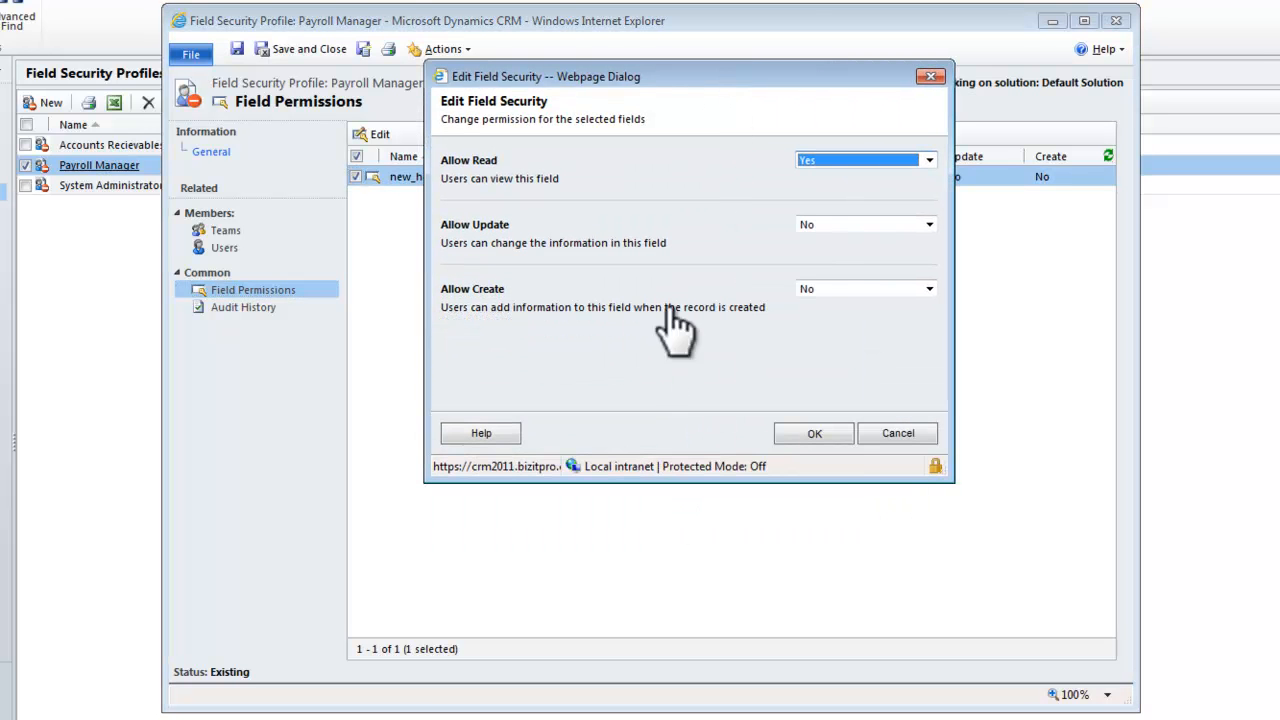
{"action": "left_click", "coordinate": [929, 224]}
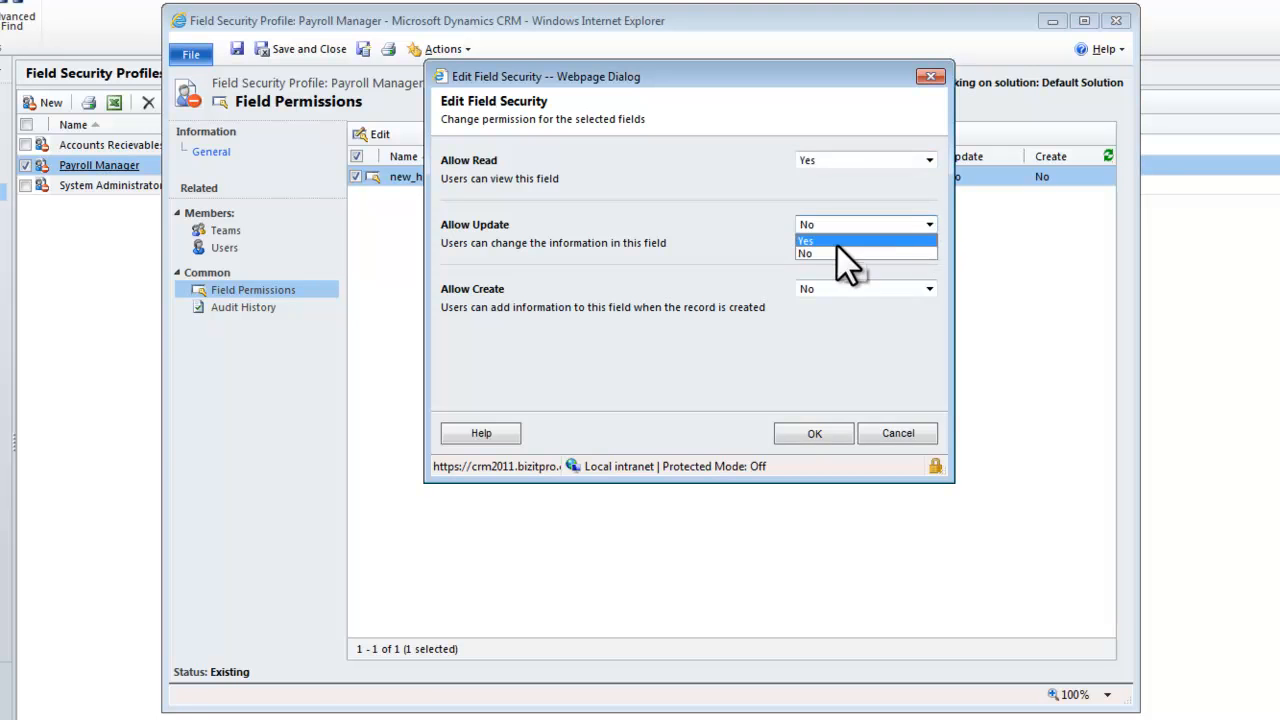
{"action": "left_click", "coordinate": [837, 252]}
{"action": "left_click", "coordinate": [929, 289]}
{"action": "left_click", "coordinate": [840, 302]}
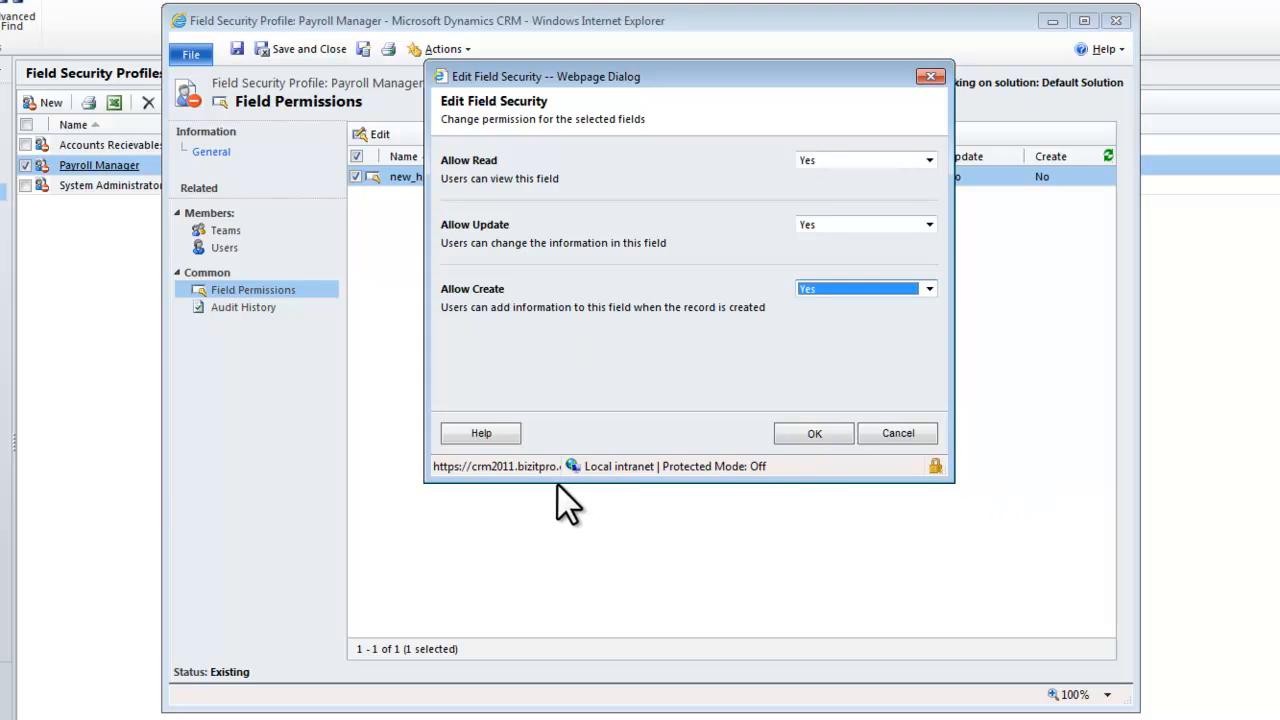
{"action": "left_click", "coordinate": [817, 436]}
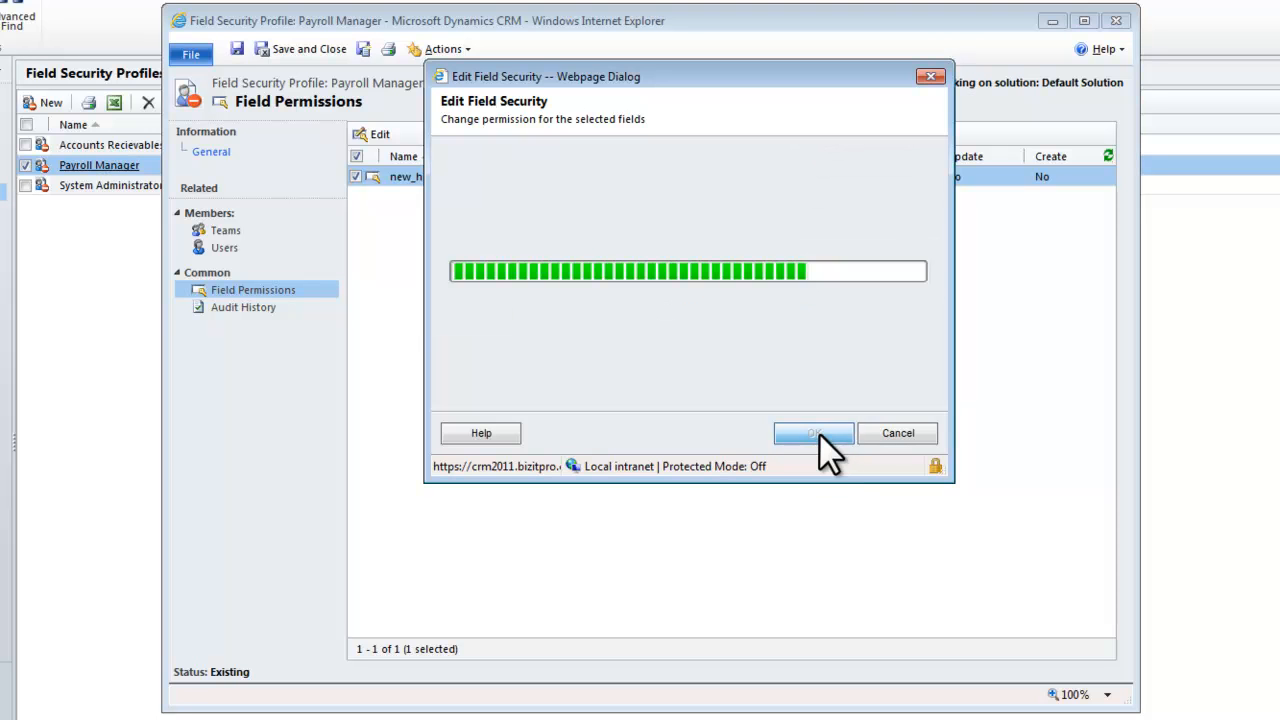
{"action": "left_click", "coordinate": [327, 52]}
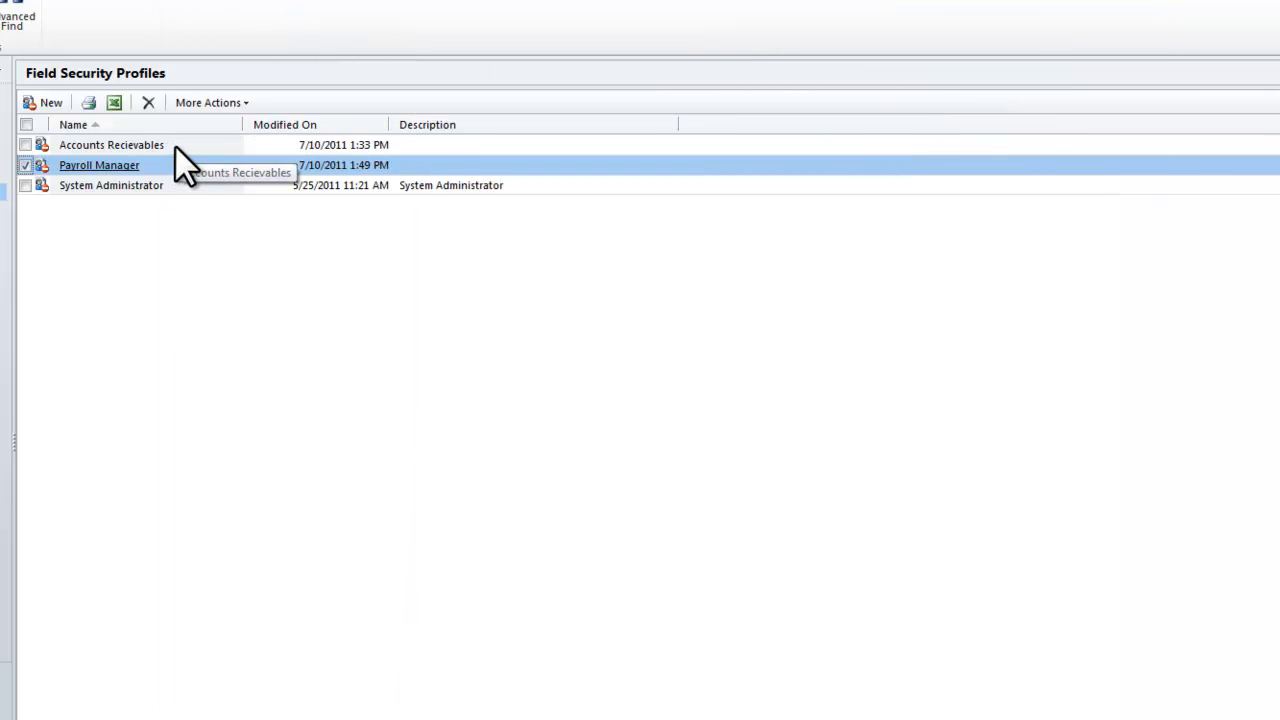
Set Allow Read to Yes for new_hourlyrate in the field permissions of the Accounts Recievables profile
{"action": "left_click", "coordinate": [176, 148]}
{"action": "double_click", "coordinate": [176, 148]}
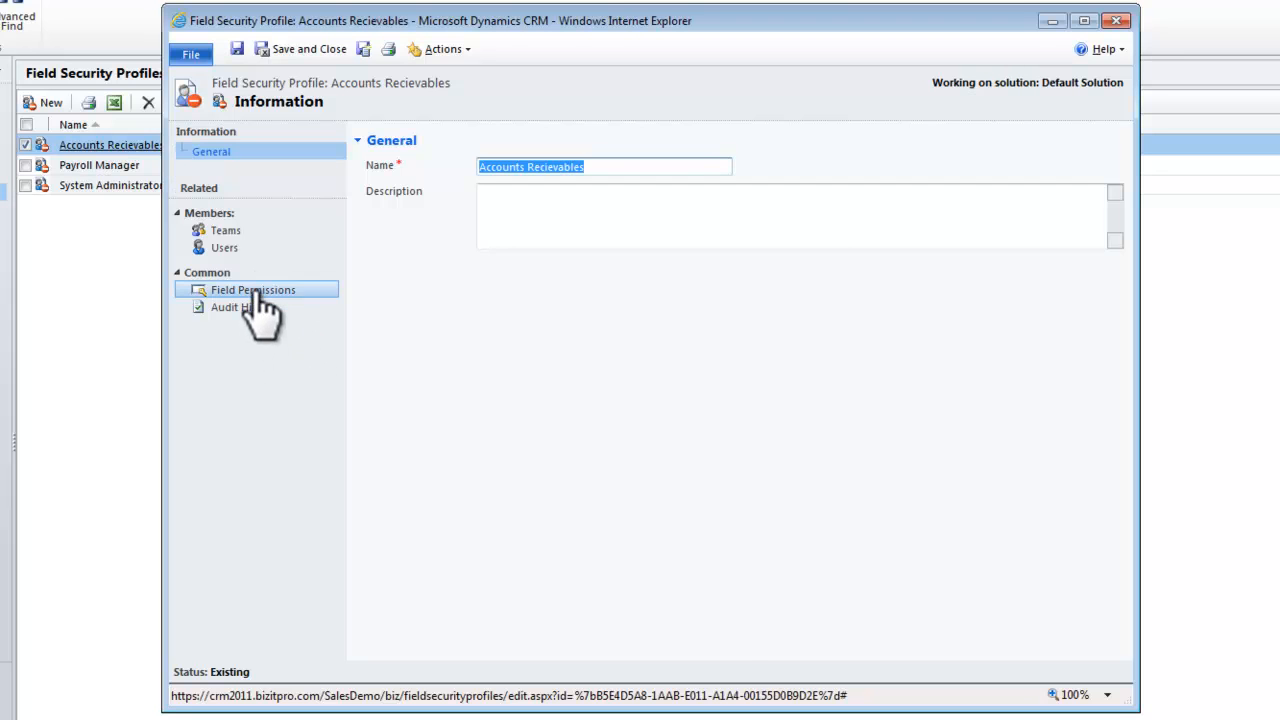
{"action": "left_click", "coordinate": [320, 290]}
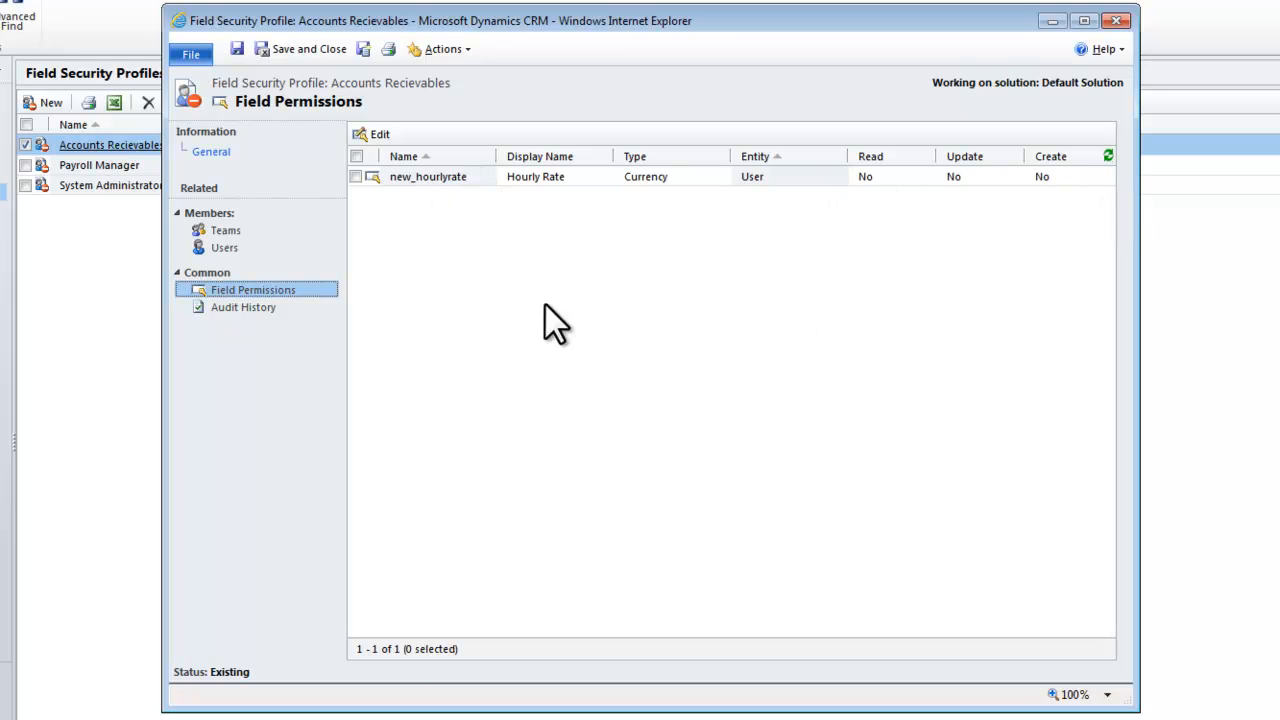
{"action": "left_click", "coordinate": [356, 177]}
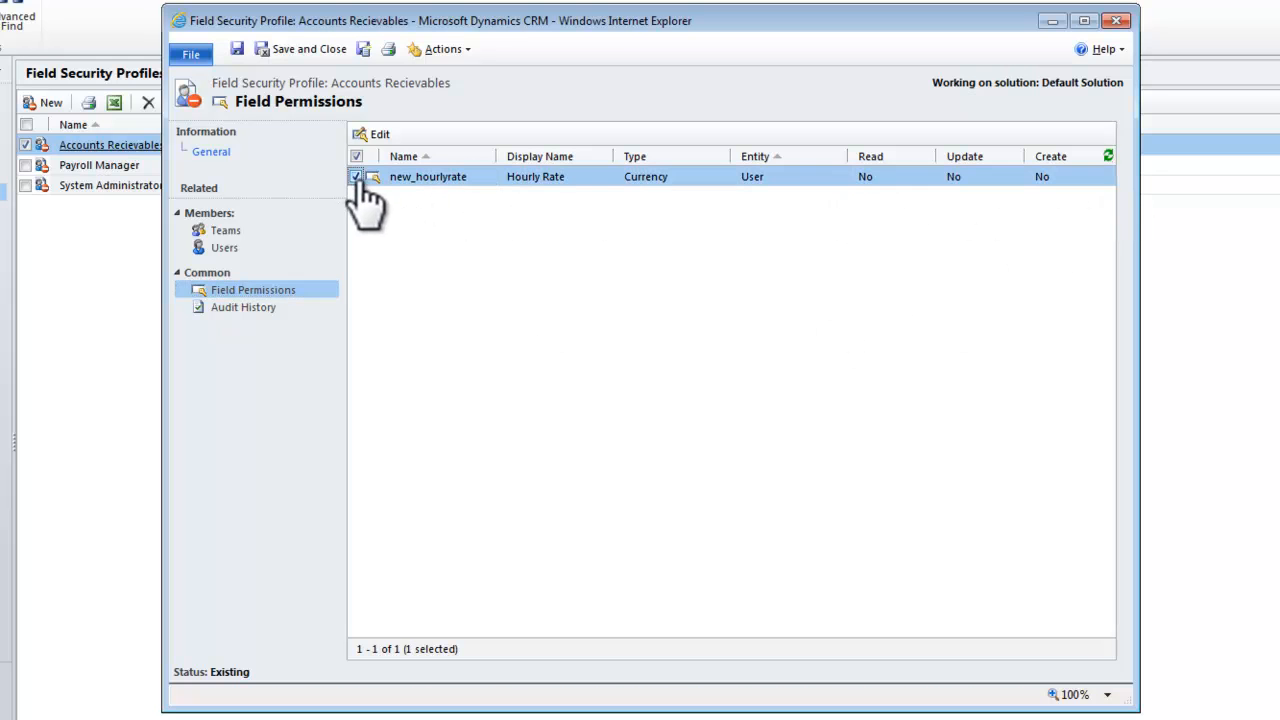
{"action": "double_click", "coordinate": [440, 177]}
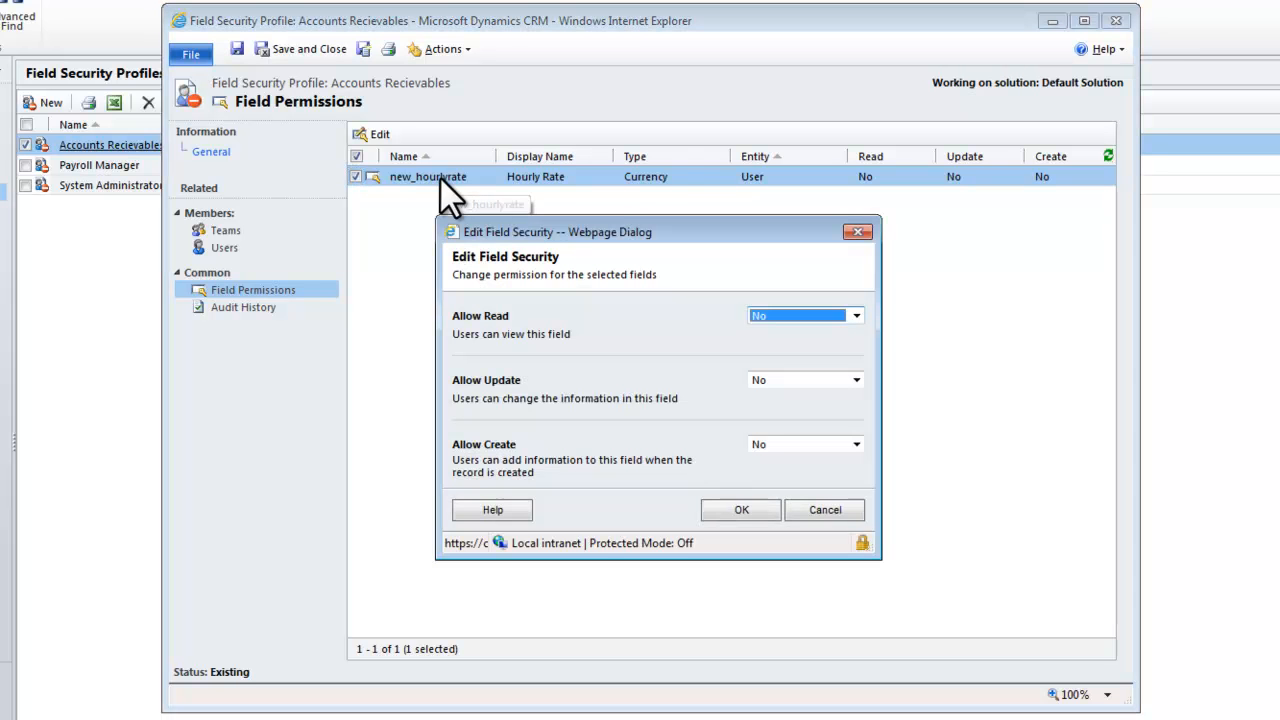
{"action": "left_click", "coordinate": [856, 316]}
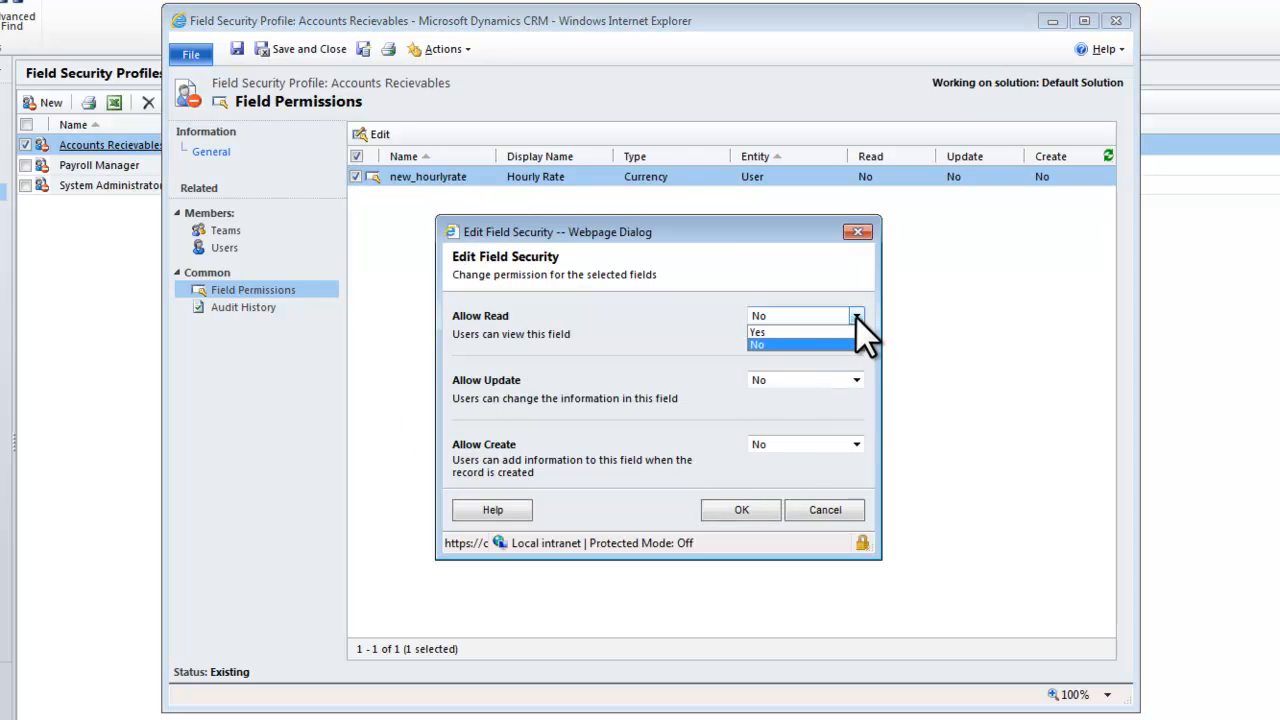
{"action": "left_click", "coordinate": [803, 345]}
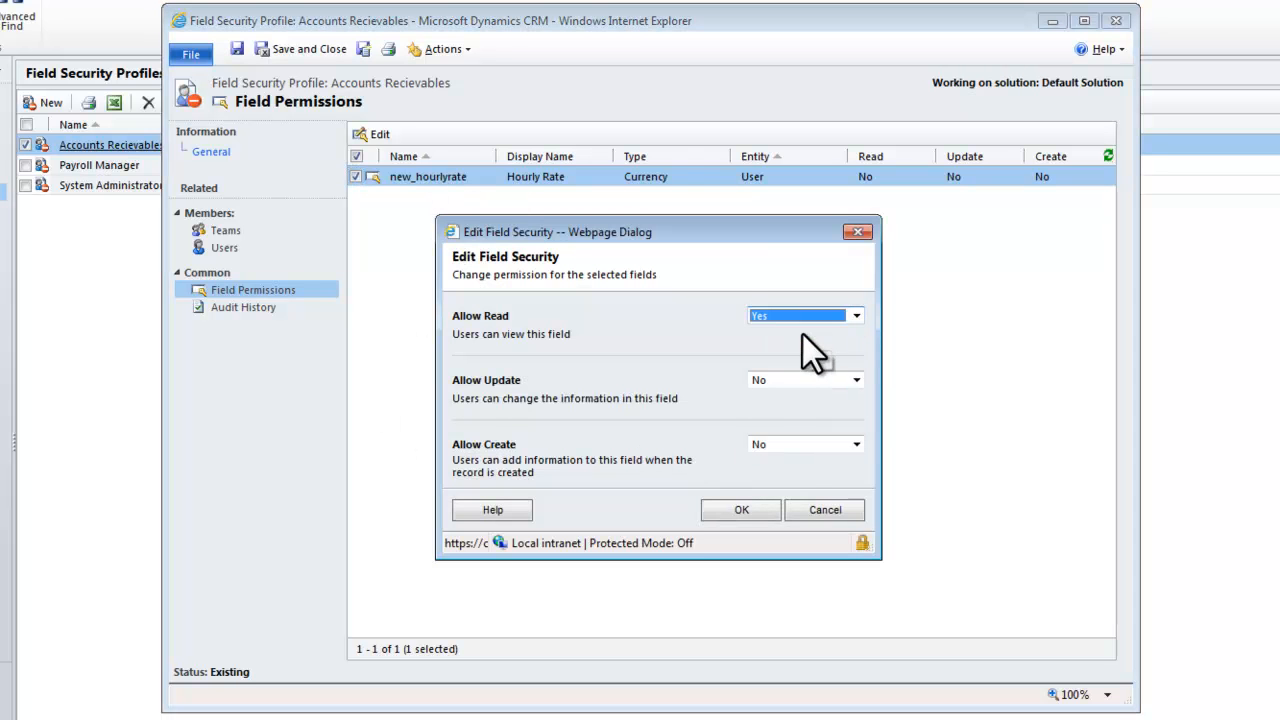
{"action": "left_click", "coordinate": [741, 512]}
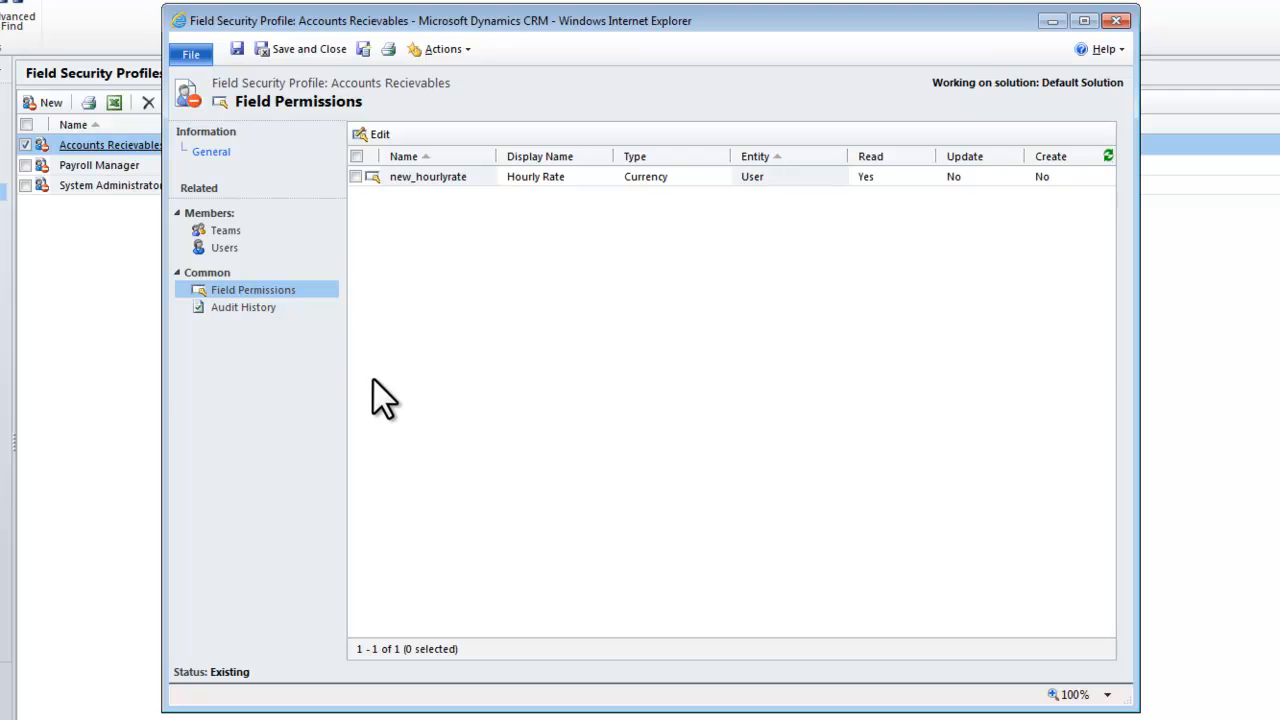
{"action": "left_click", "coordinate": [227, 231]}
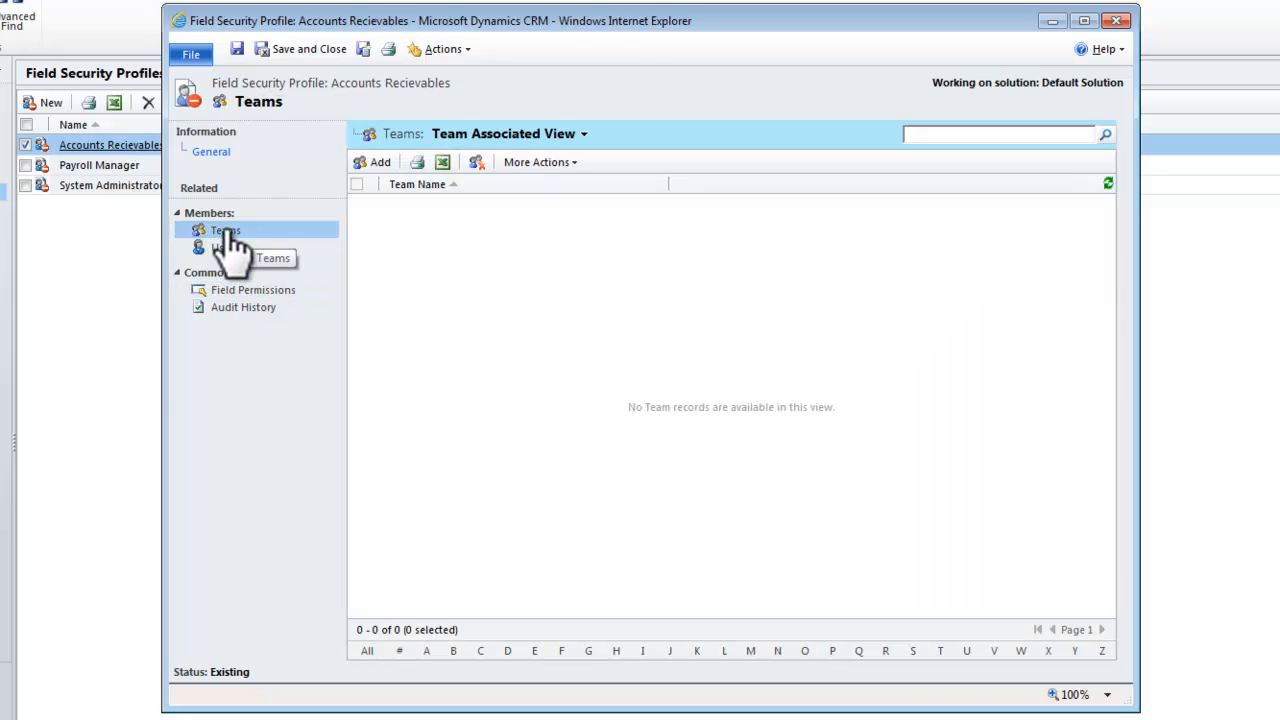
{"action": "left_click", "coordinate": [375, 166]}
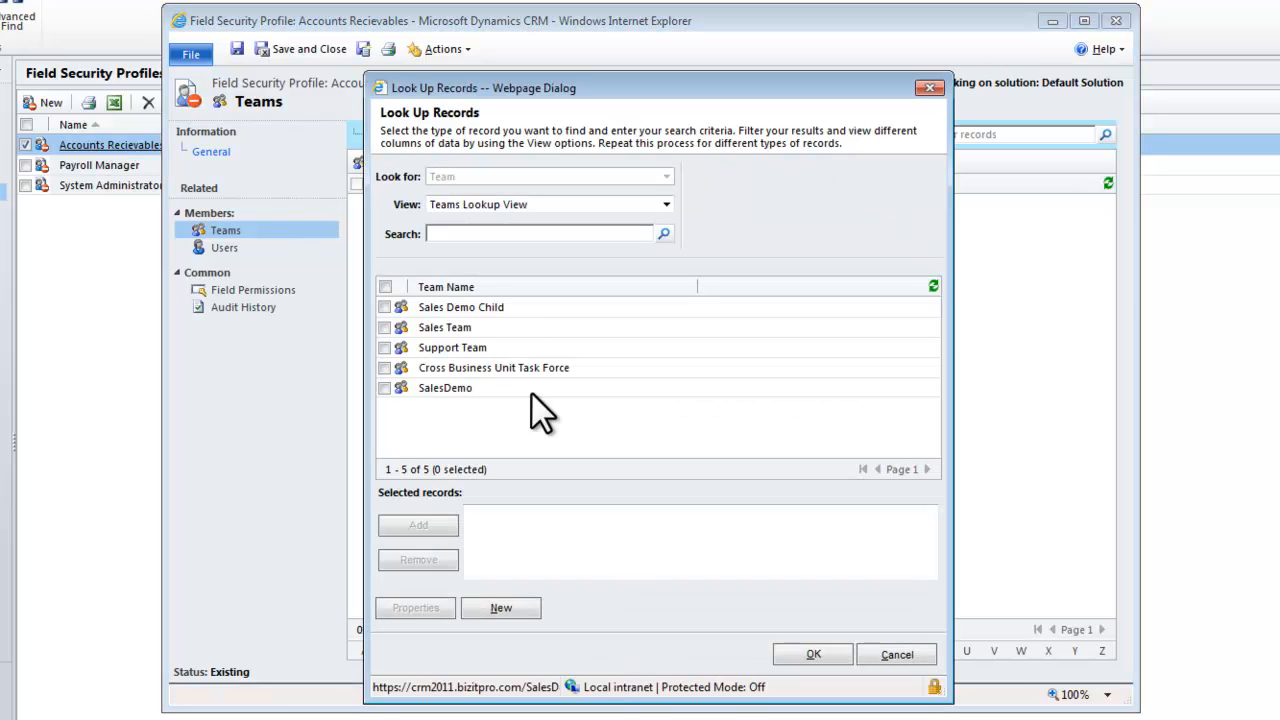
{"action": "left_click", "coordinate": [897, 656]}
Add the SalesDemo user with a main phone listed as a member of the Accounts Recievables profile, and save and close it
{"action": "left_click", "coordinate": [225, 248]}
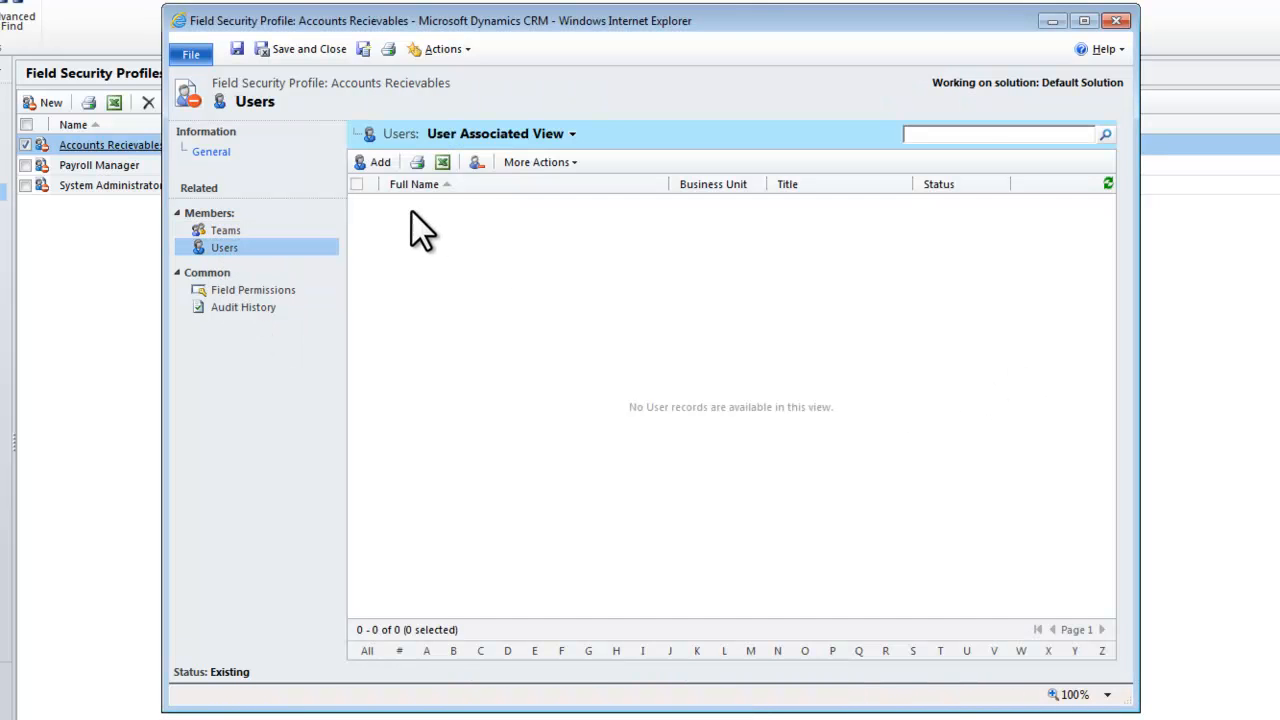
{"action": "left_click", "coordinate": [365, 162]}
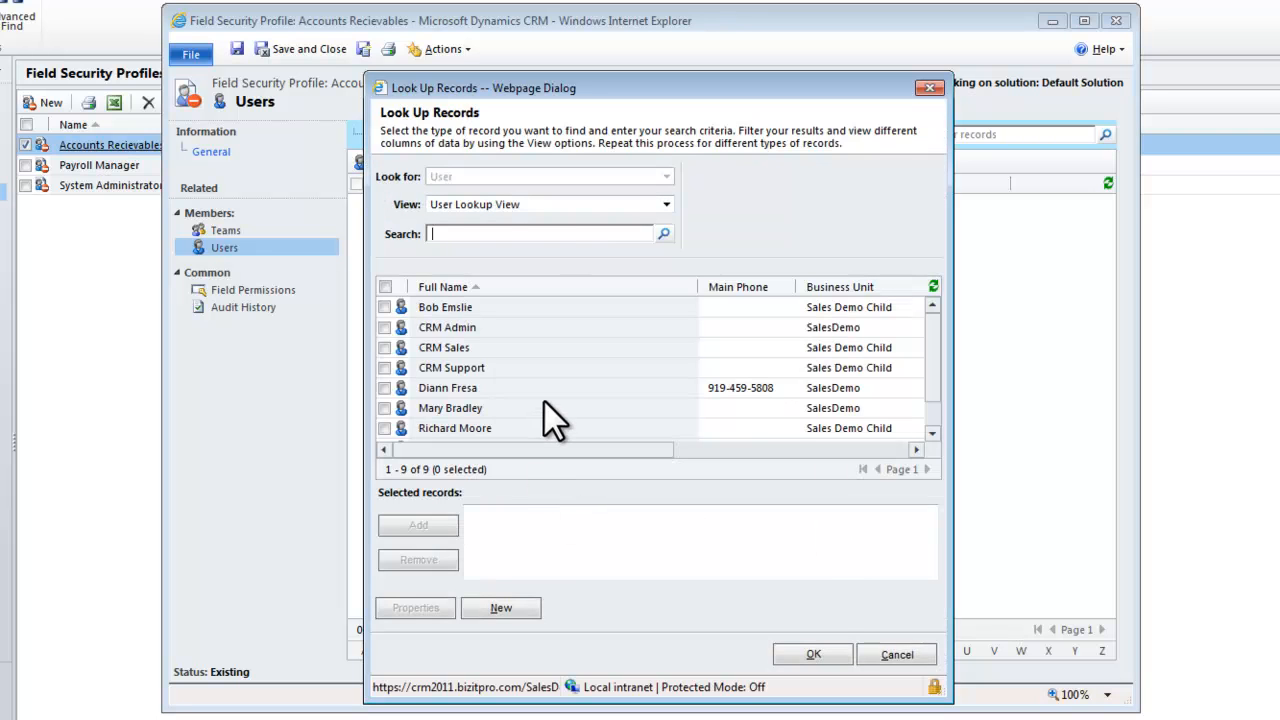
{"action": "double_click", "coordinate": [547, 389]}
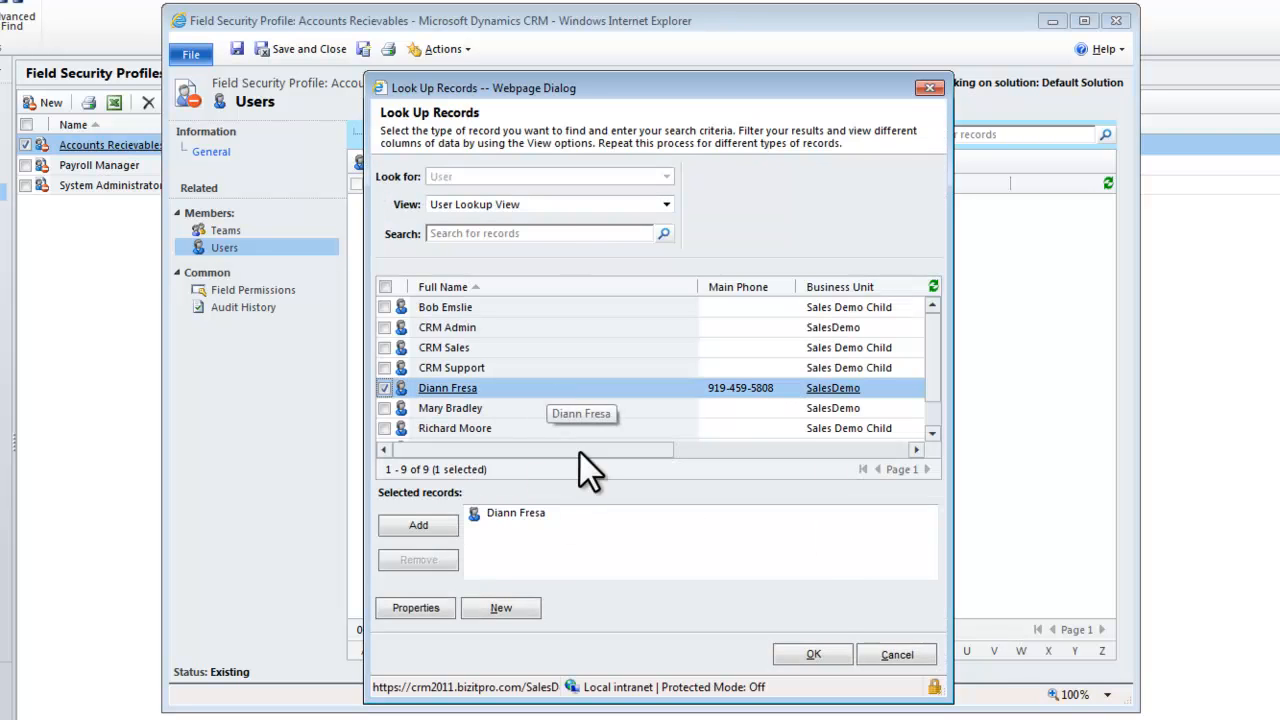
{"action": "left_click", "coordinate": [834, 664]}
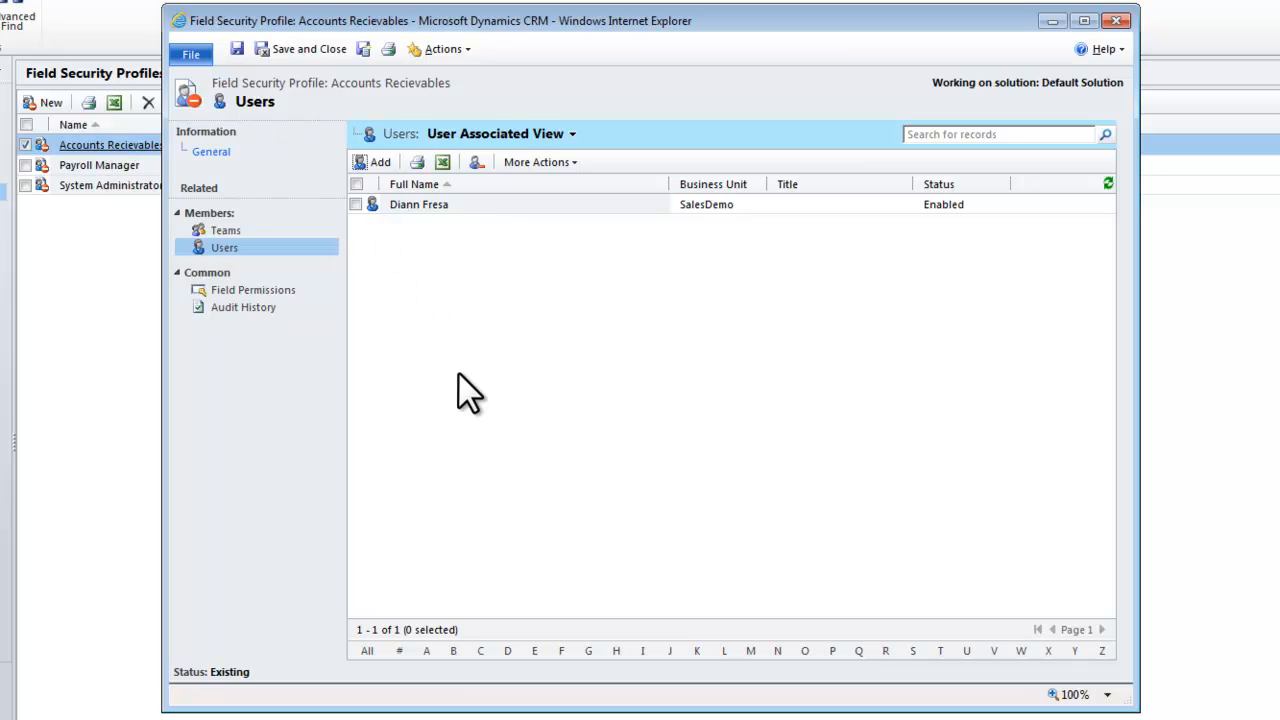
{"action": "left_click", "coordinate": [304, 54]}
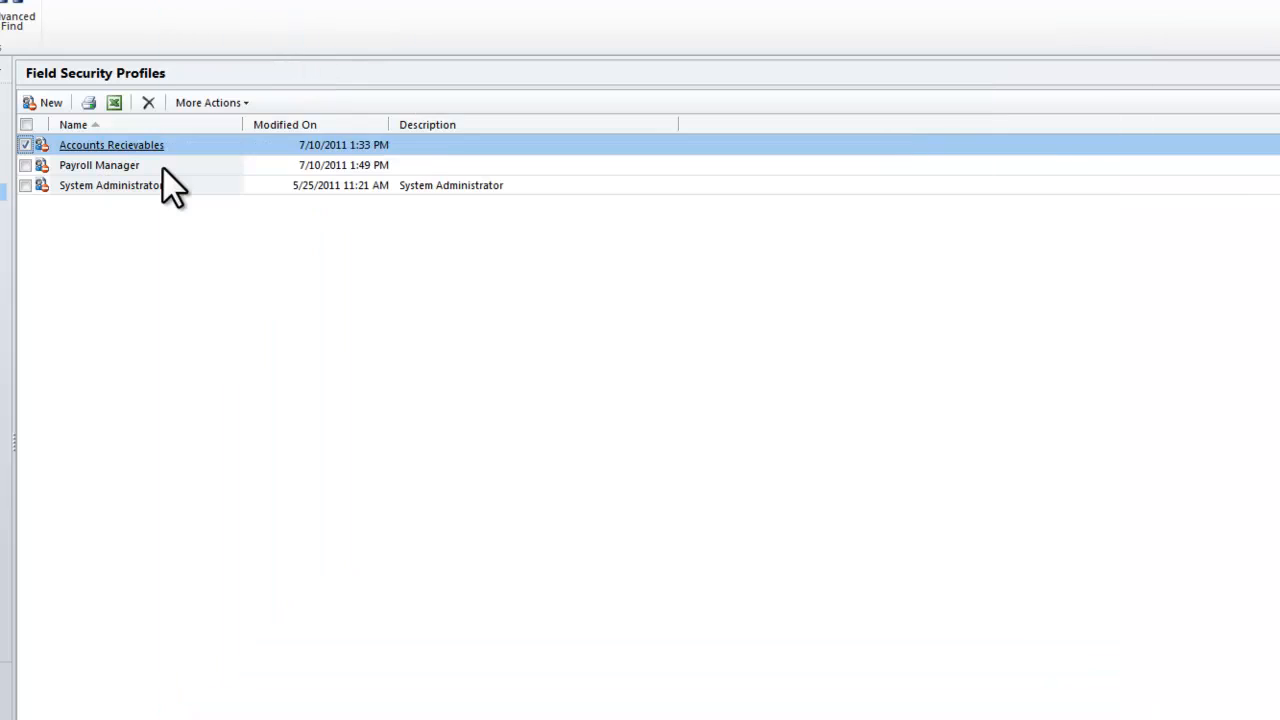
Check the Payroll Manager profile's field permissions, add the signed-in administrator's own user as a member, and save and close the profile
{"action": "double_click", "coordinate": [163, 168]}
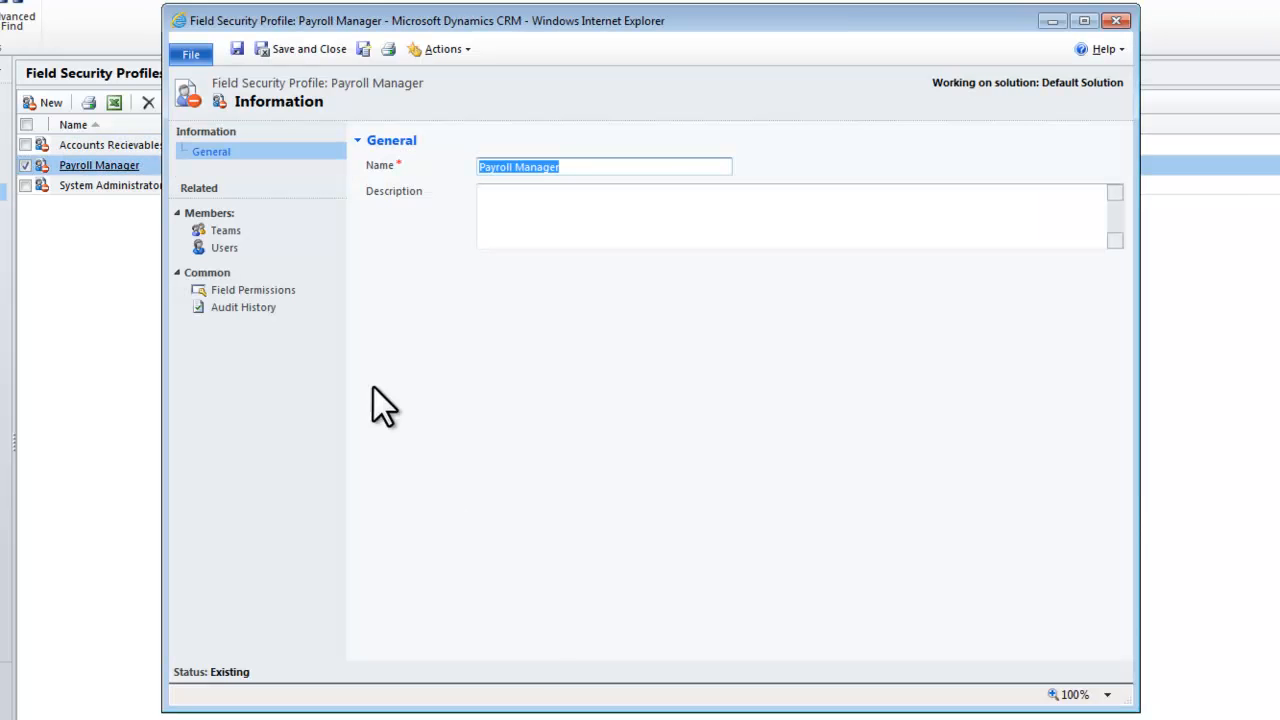
{"action": "left_click", "coordinate": [262, 292]}
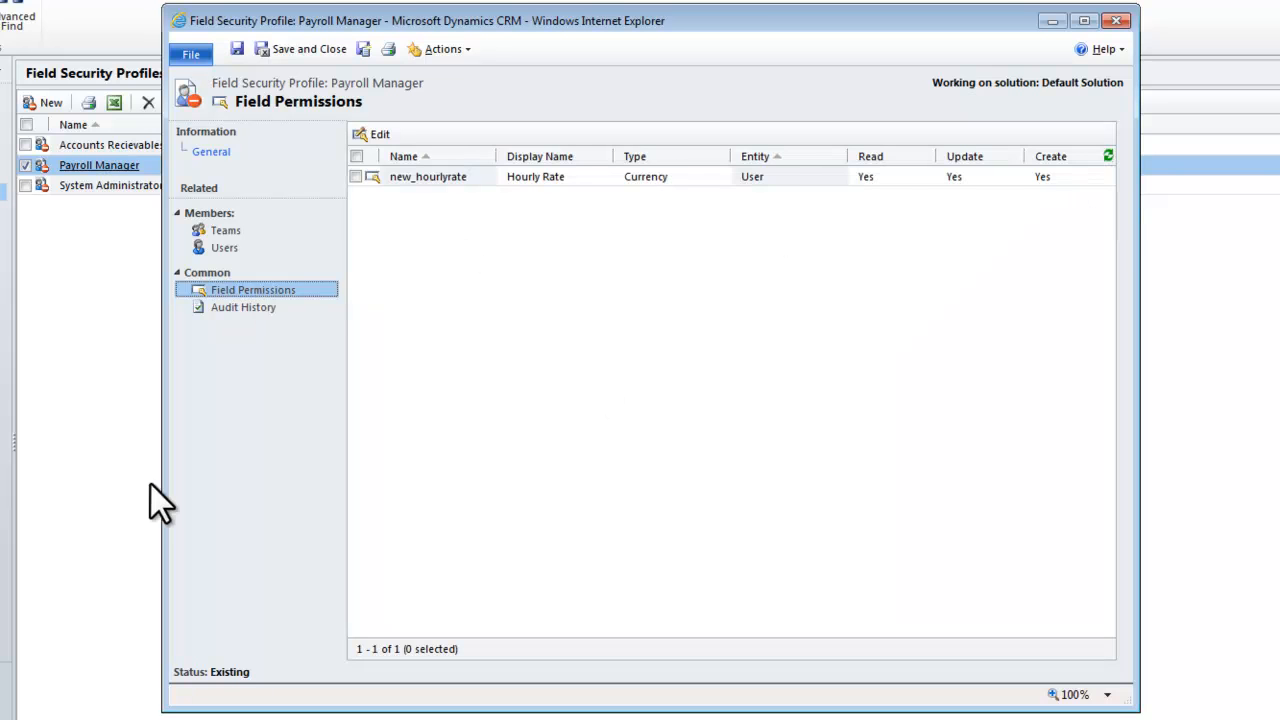
{"action": "left_click", "coordinate": [230, 250]}
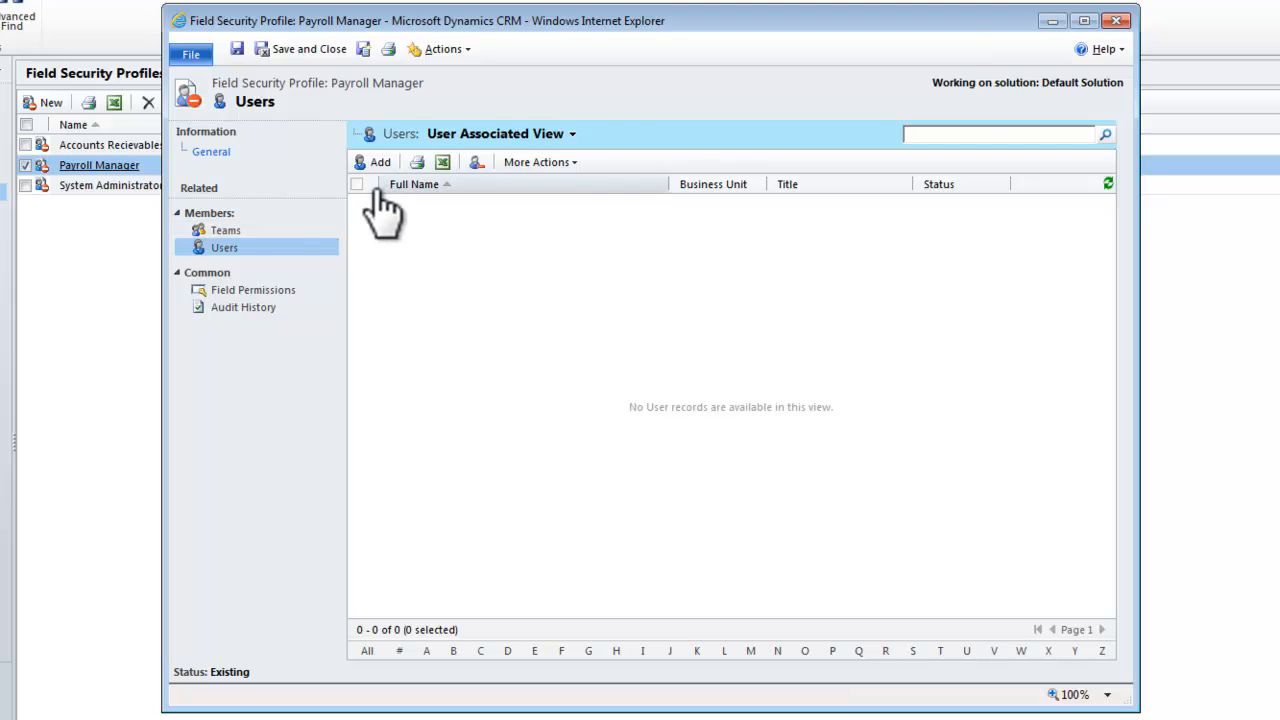
{"action": "left_click", "coordinate": [377, 162]}
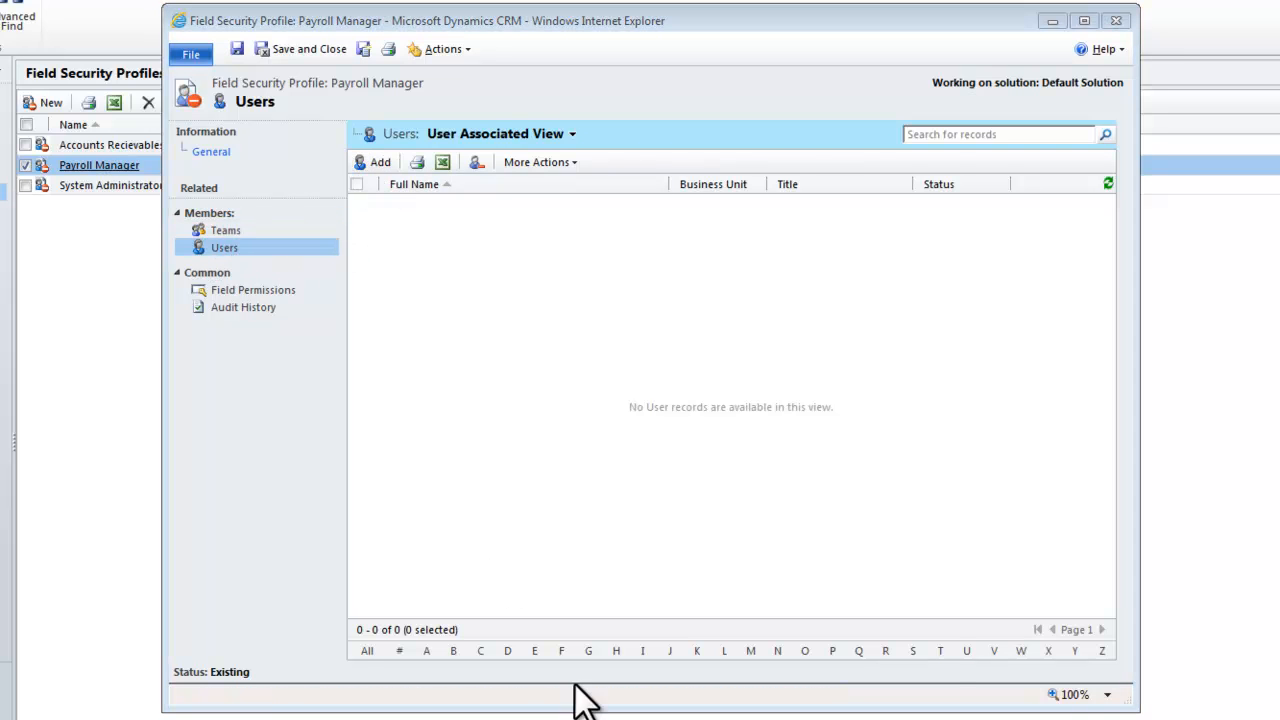
{"action": "scroll", "coordinate": [557, 390], "scroll_direction": "down", "scroll_amount": 2}
{"action": "double_click", "coordinate": [524, 412]}
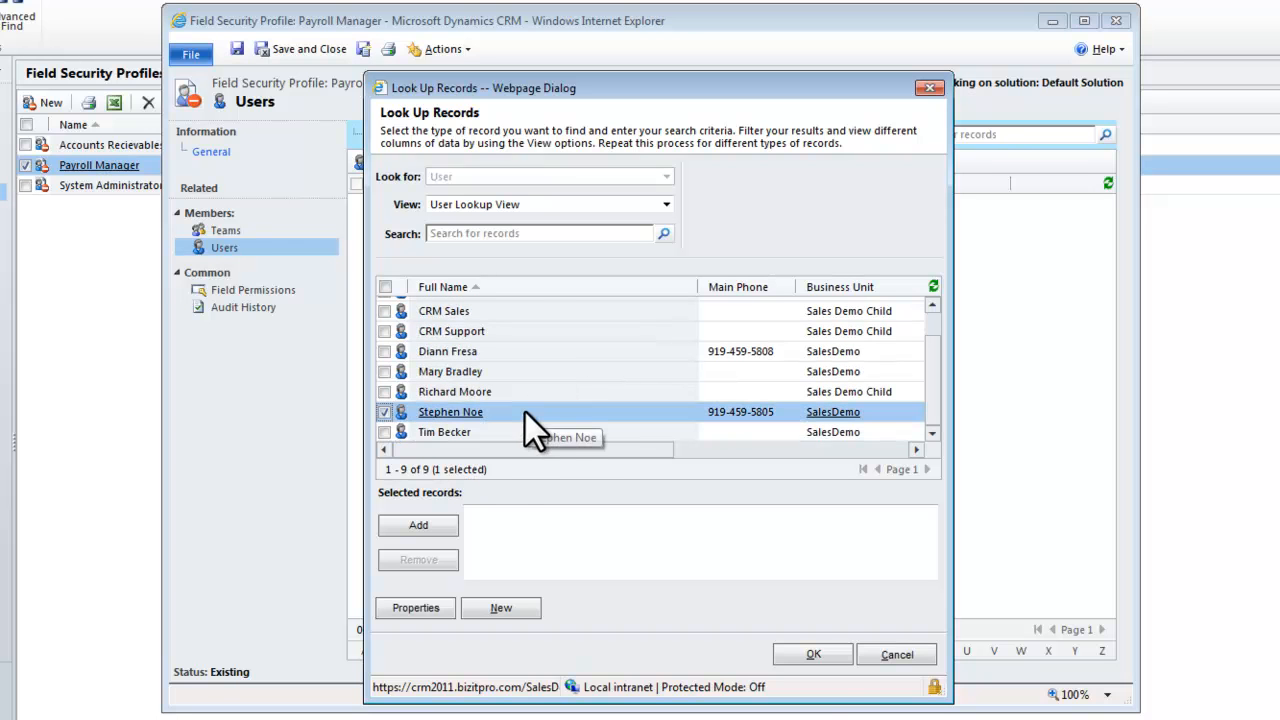
{"action": "left_click", "coordinate": [815, 656]}
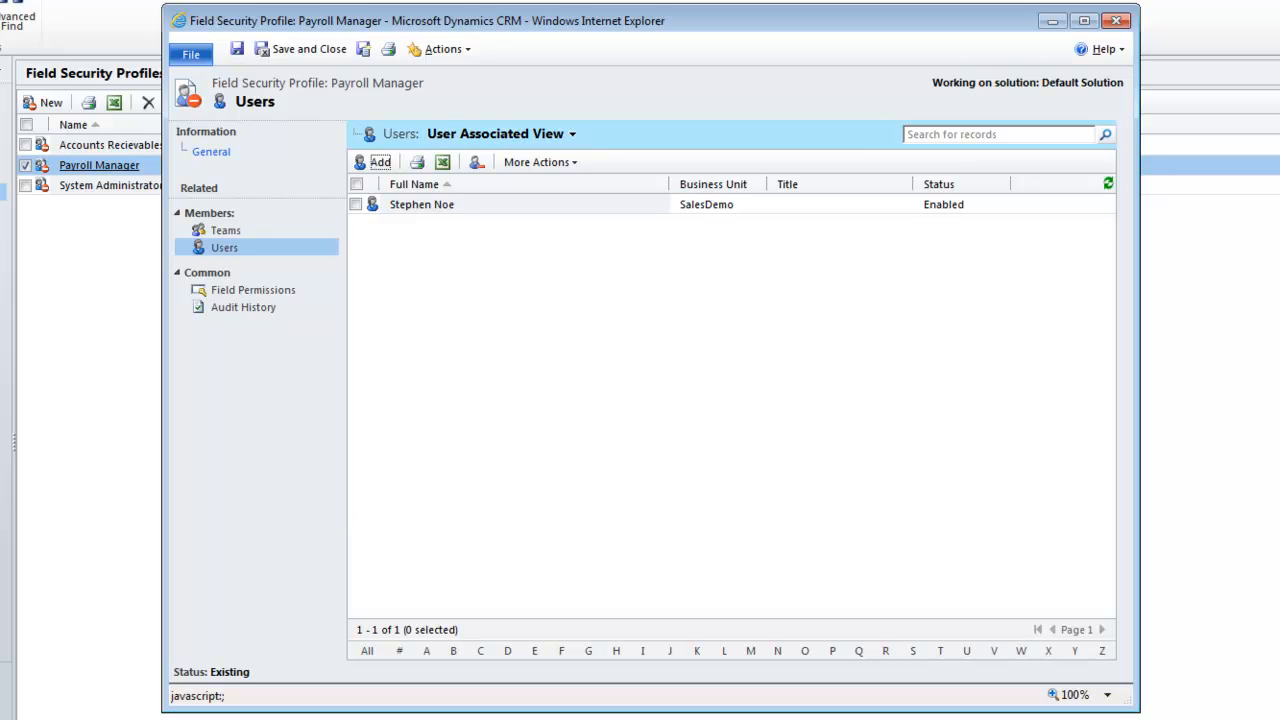
{"action": "left_click", "coordinate": [314, 50]}
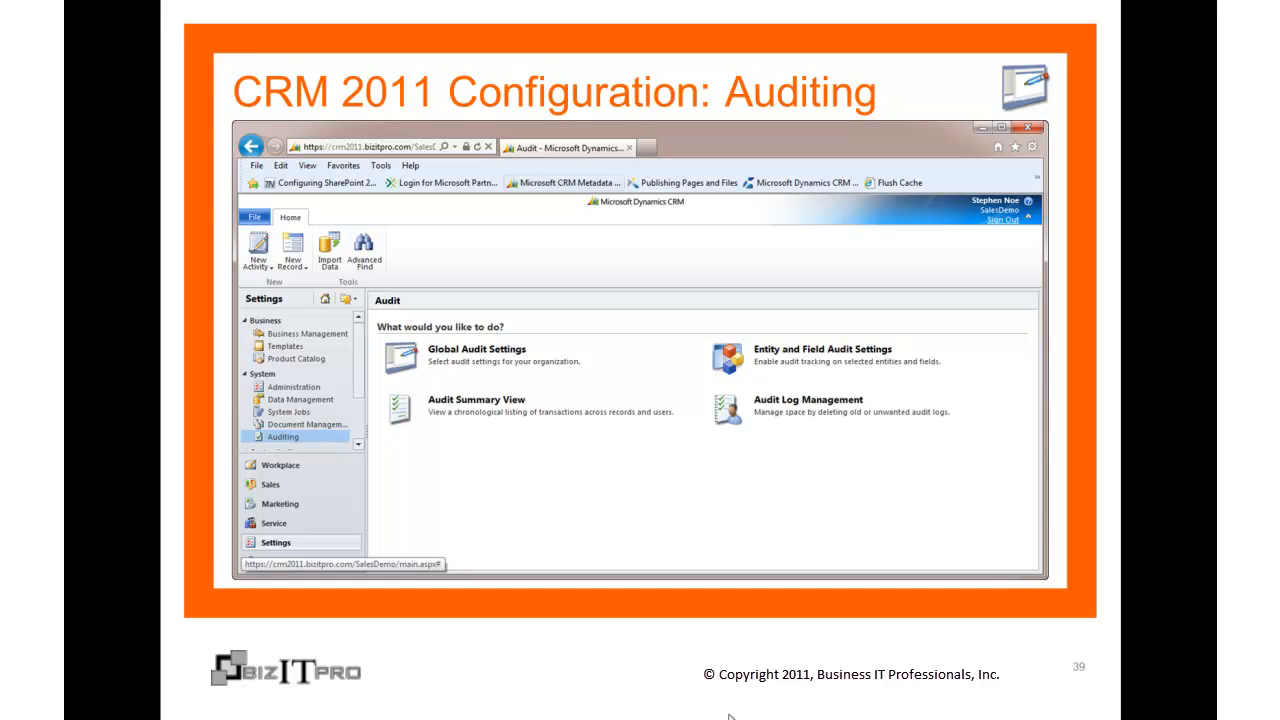
{"action": "left_click", "coordinate": [682, 714]}
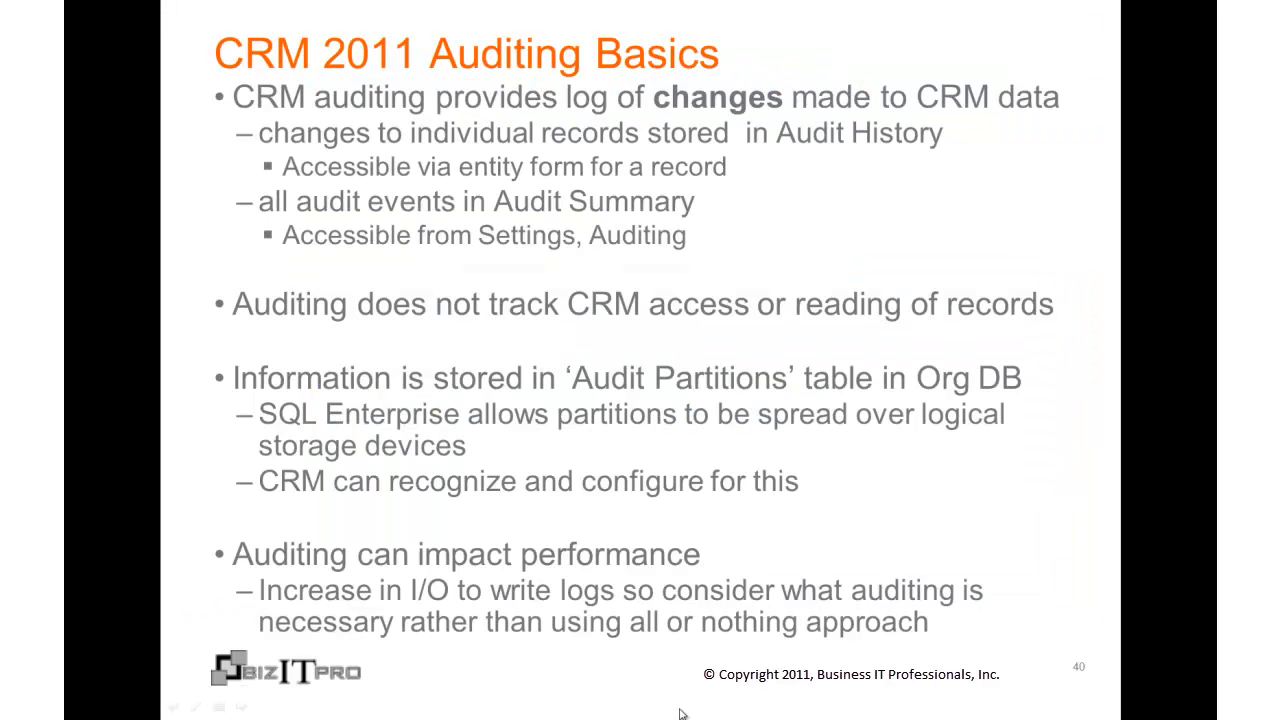
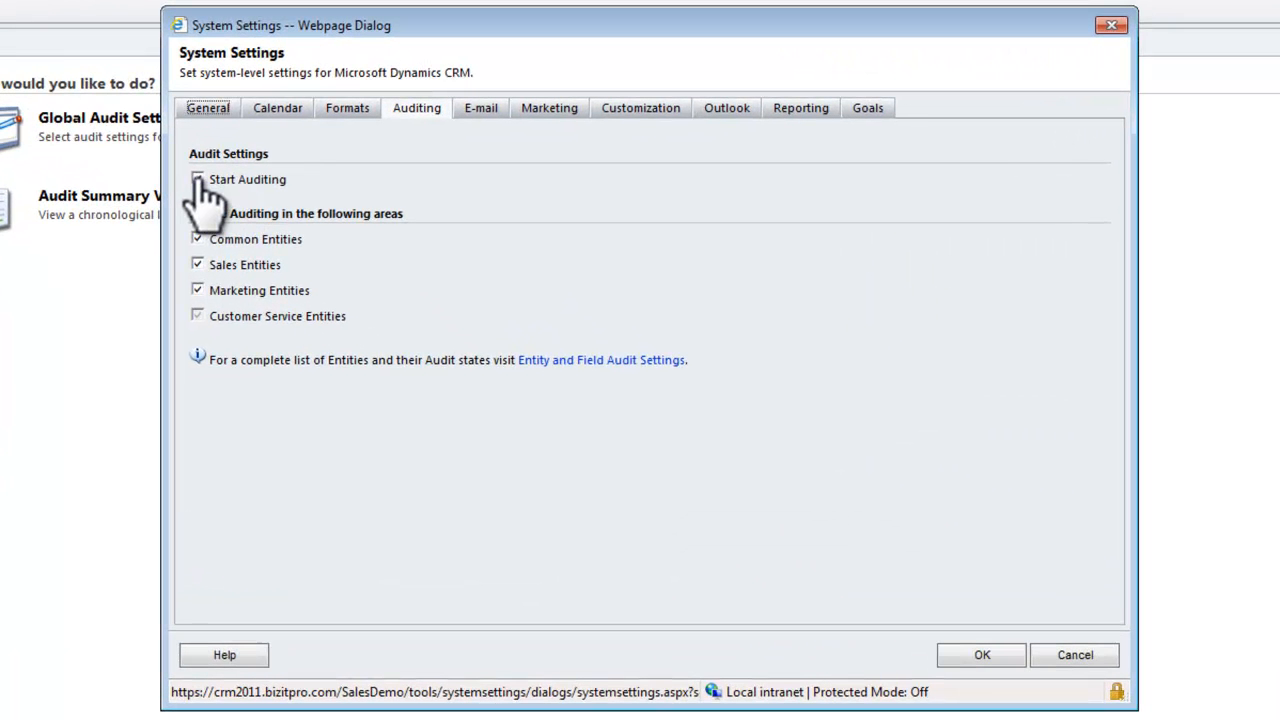
{"action": "left_click", "coordinate": [197, 179]}
{"action": "left_click", "coordinate": [198, 180]}
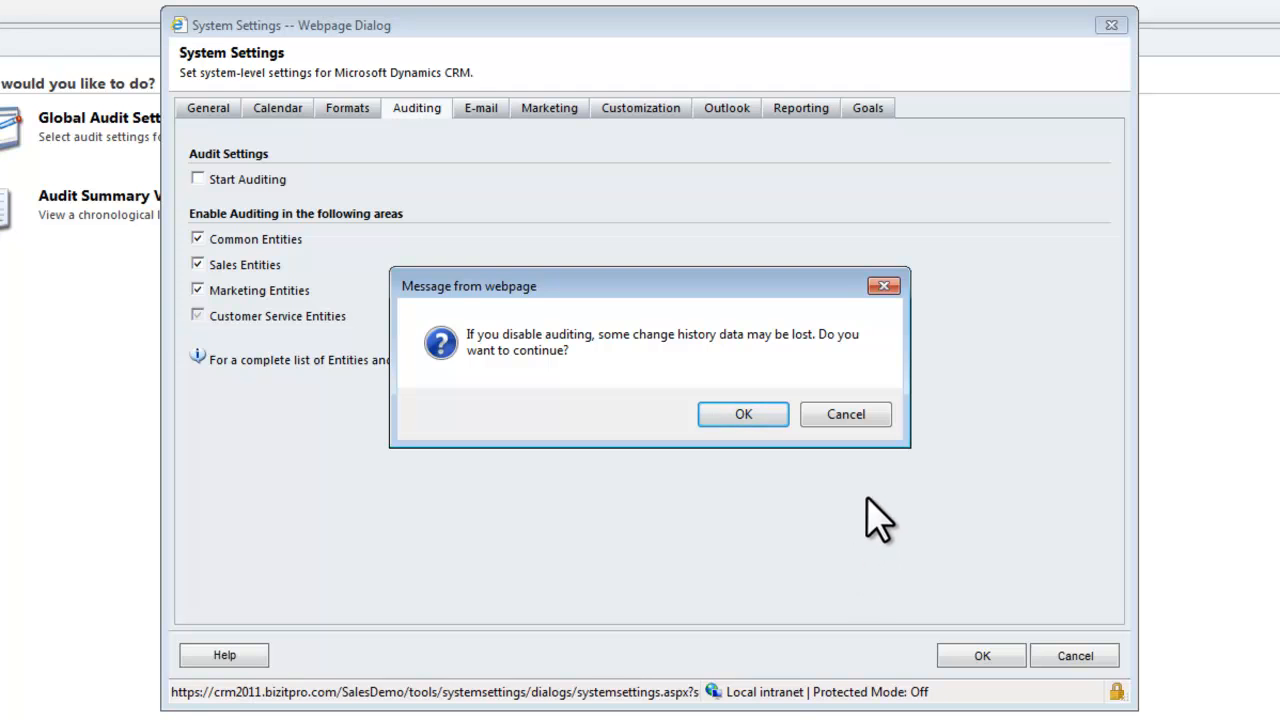
{"action": "left_click", "coordinate": [866, 414]}
{"action": "left_click", "coordinate": [1085, 660]}
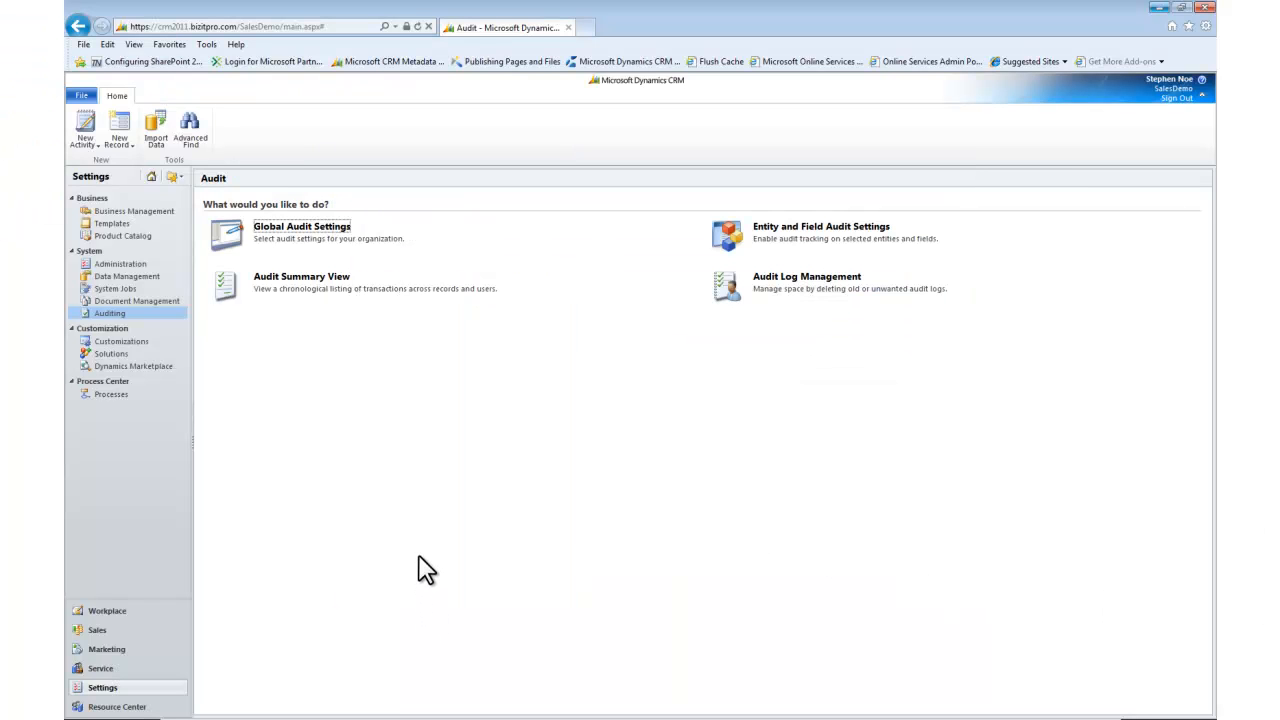
Open the default solution from the customization settings and show the Case entity's definition
{"action": "left_click", "coordinate": [122, 343]}
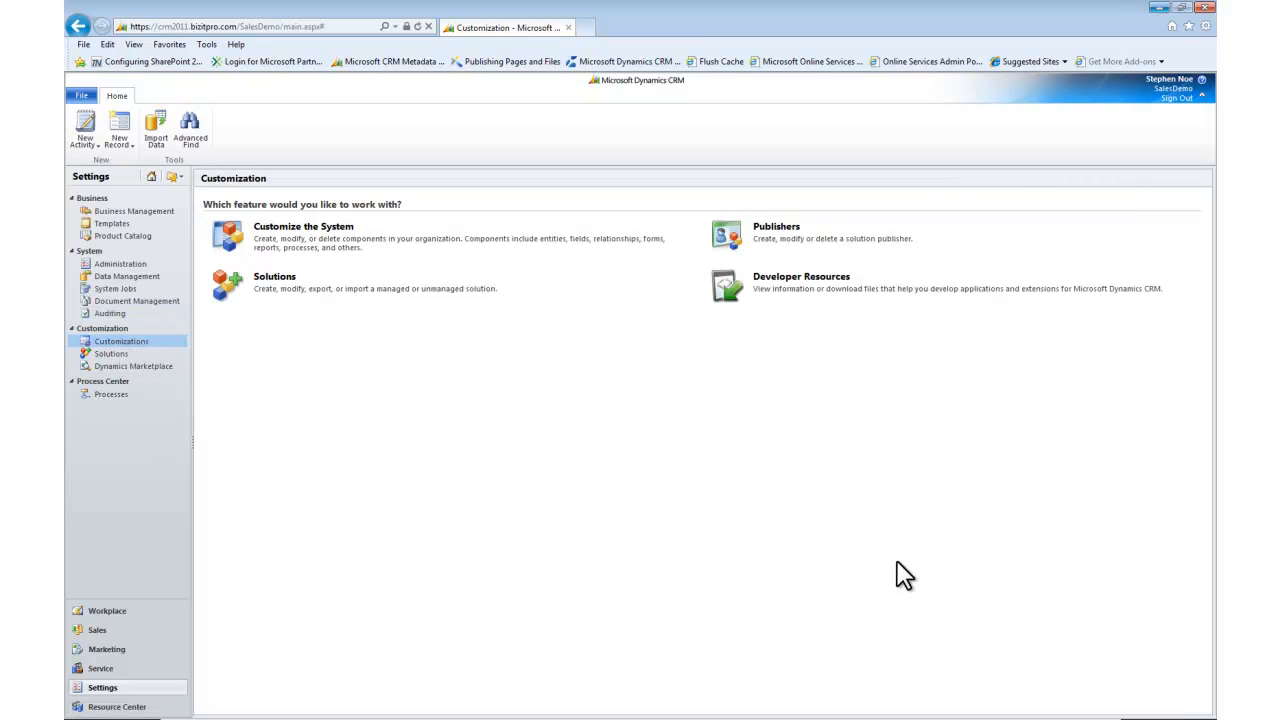
{"action": "left_click", "coordinate": [300, 228]}
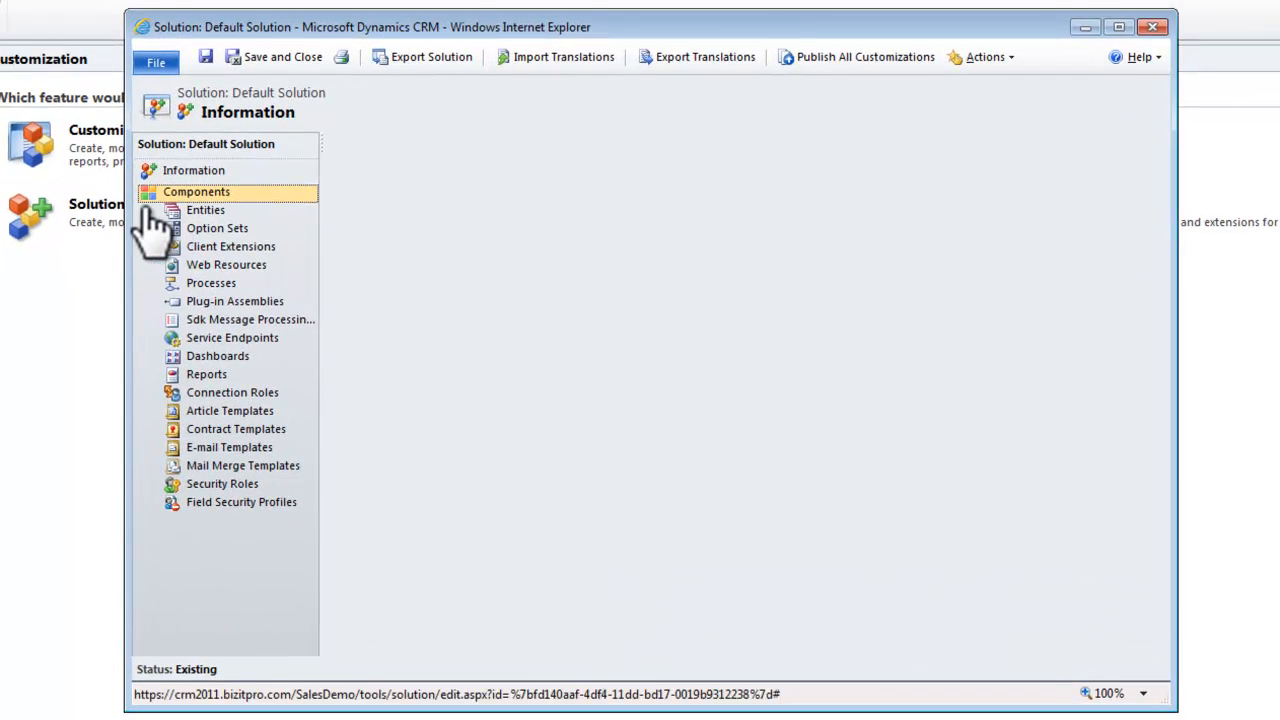
{"action": "left_click", "coordinate": [150, 210]}
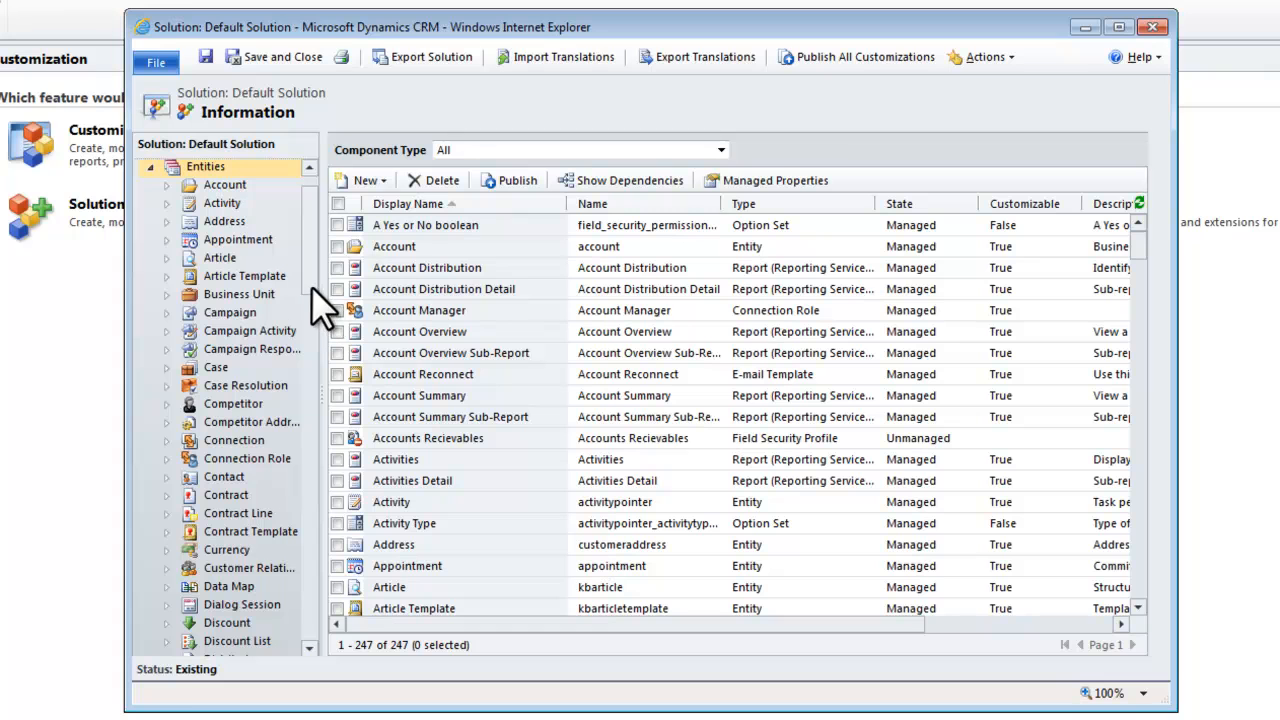
{"action": "left_click", "coordinate": [180, 368]}
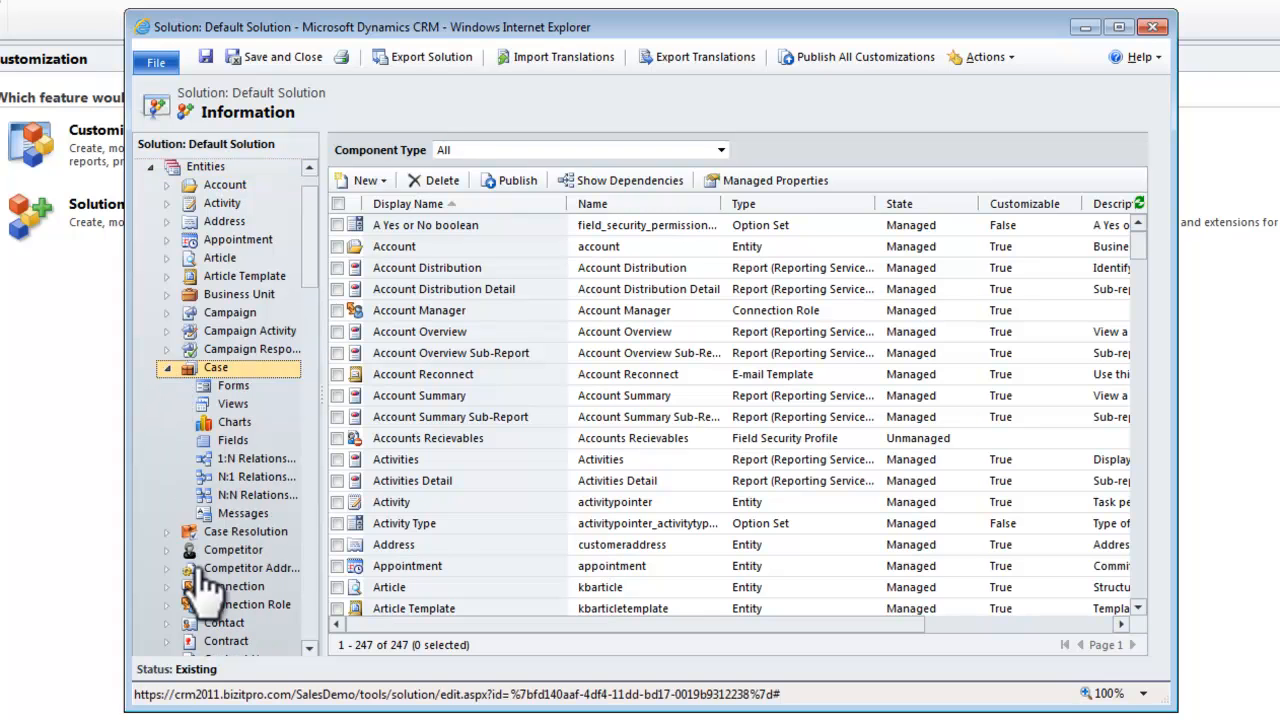
{"action": "left_click", "coordinate": [214, 371]}
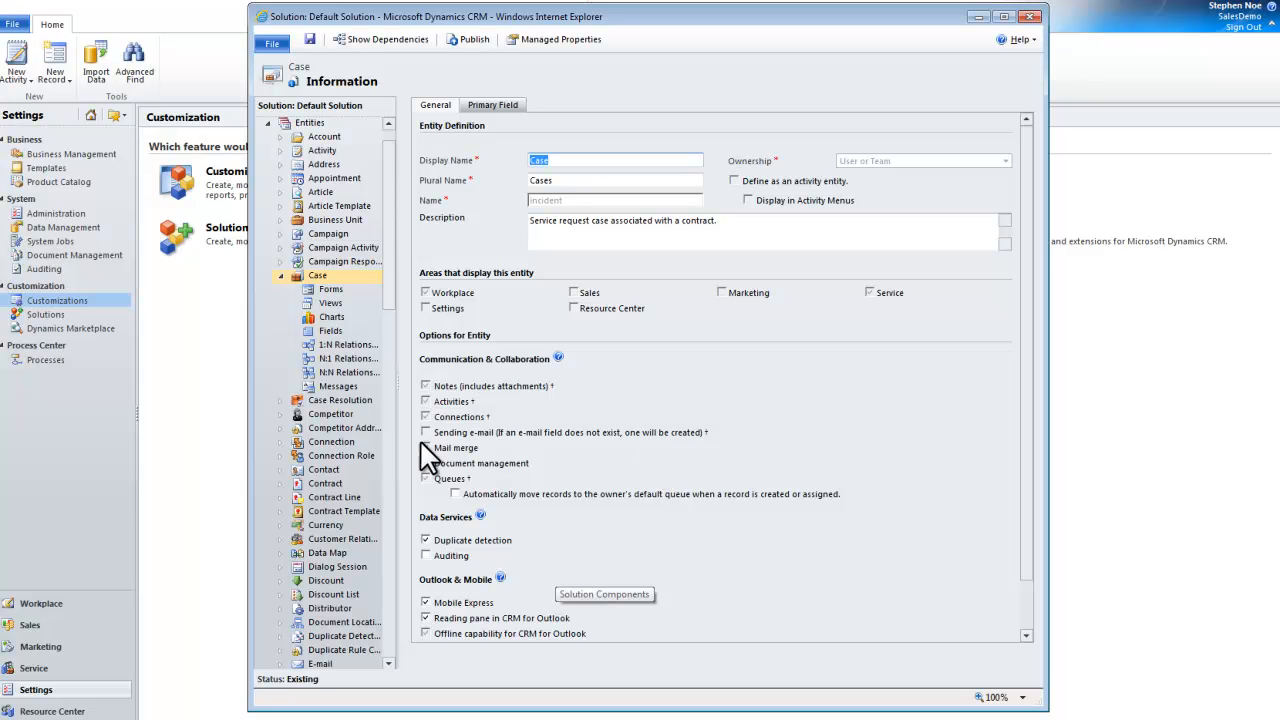
Enable Auditing under the Case entity's data services and save the entity
{"action": "left_click", "coordinate": [432, 556]}
{"action": "left_click", "coordinate": [432, 556]}
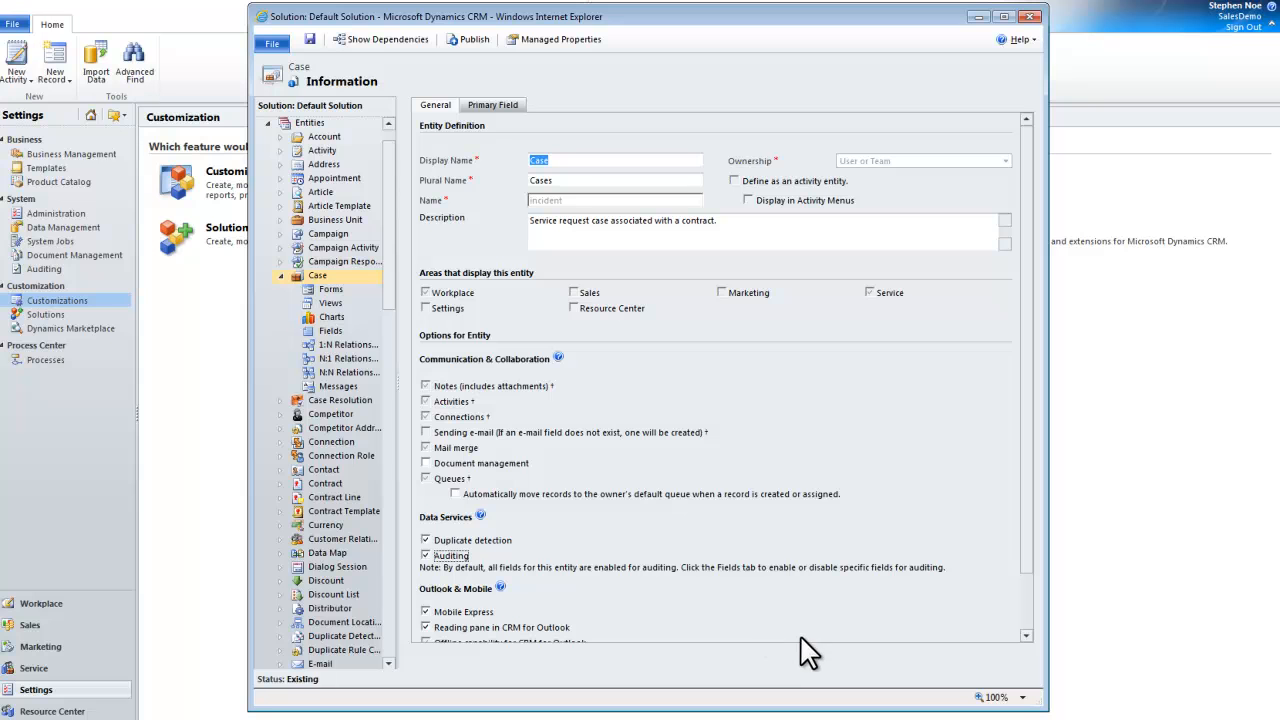
{"action": "left_click", "coordinate": [309, 40]}
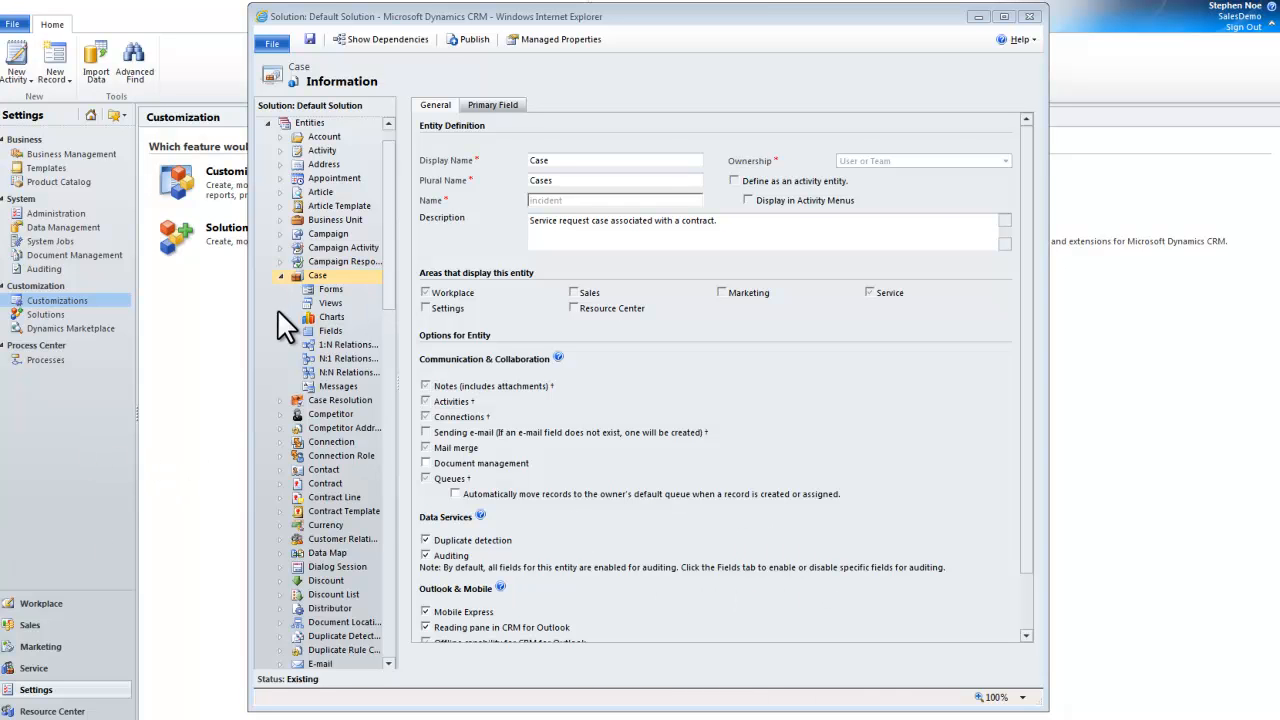
Examine the Case entity's field list in a widened window, reviewing the Audit Status of its fields, including severitycode
{"action": "left_click", "coordinate": [330, 330]}
{"action": "left_click_drag", "start_coordinate": [1048, 349], "coordinate": [1240, 349]}
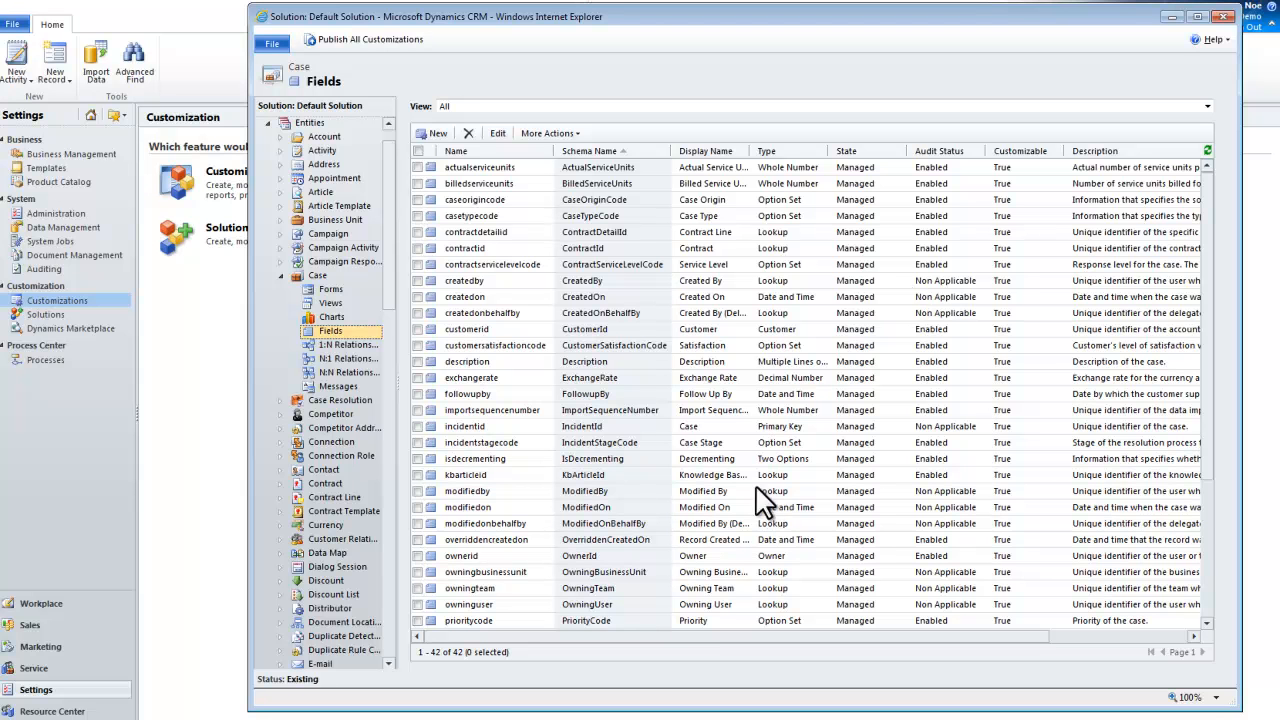
{"action": "scroll", "coordinate": [1210, 332], "scroll_direction": "down", "scroll_amount": 5}
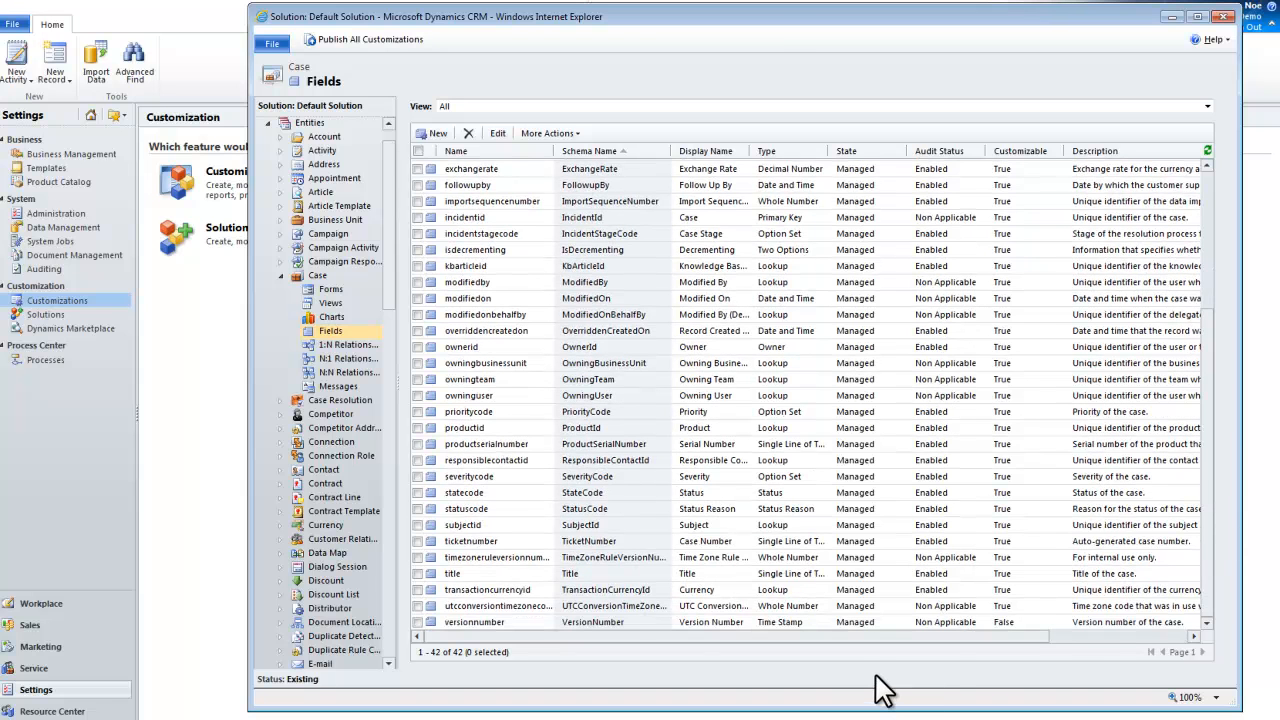
{"action": "left_click", "coordinate": [643, 478]}
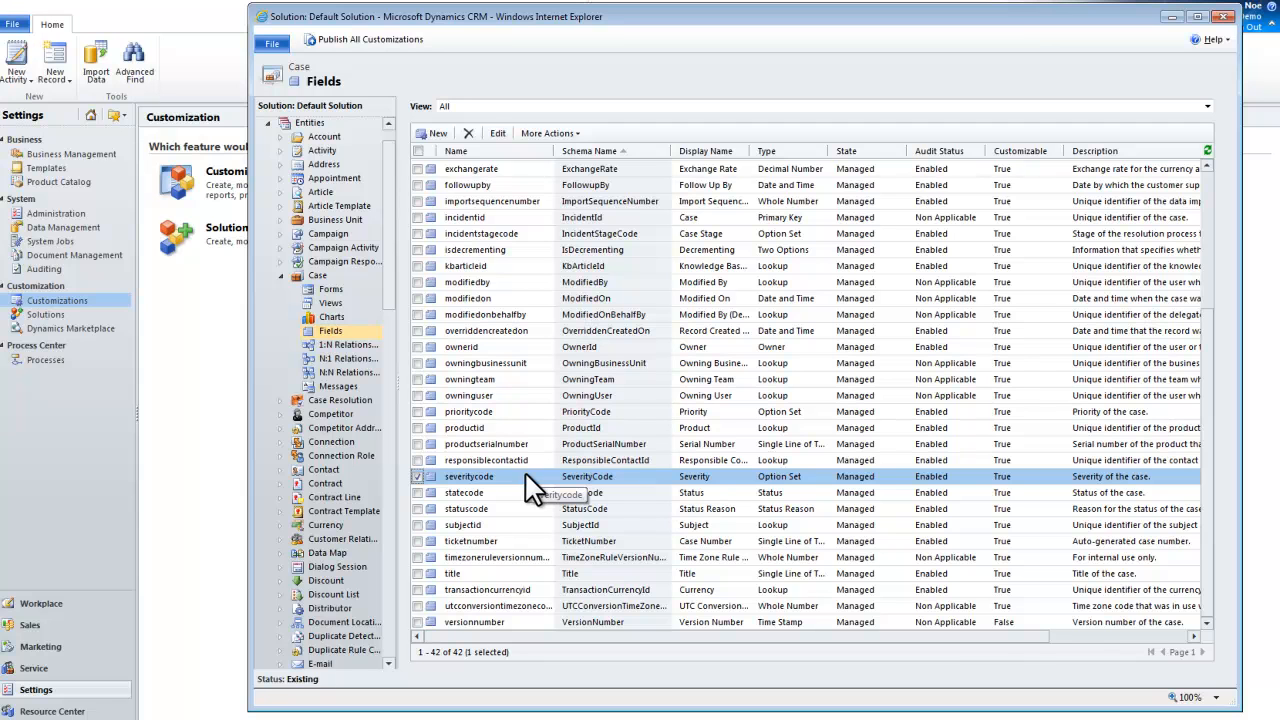
{"action": "scroll", "coordinate": [980, 640], "scroll_direction": "up", "scroll_amount": 3}
{"action": "scroll", "coordinate": [980, 640], "scroll_direction": "up", "scroll_amount": 2}
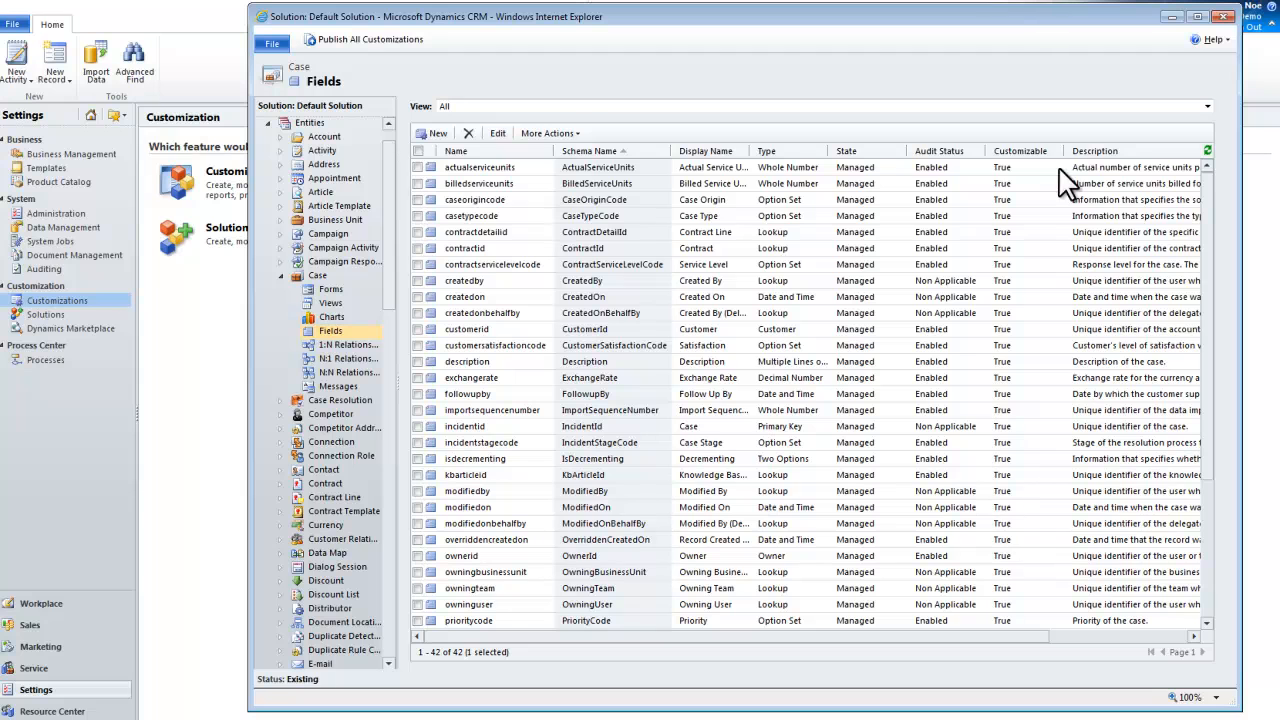
{"action": "scroll", "coordinate": [980, 600], "scroll_direction": "down", "scroll_amount": 2}
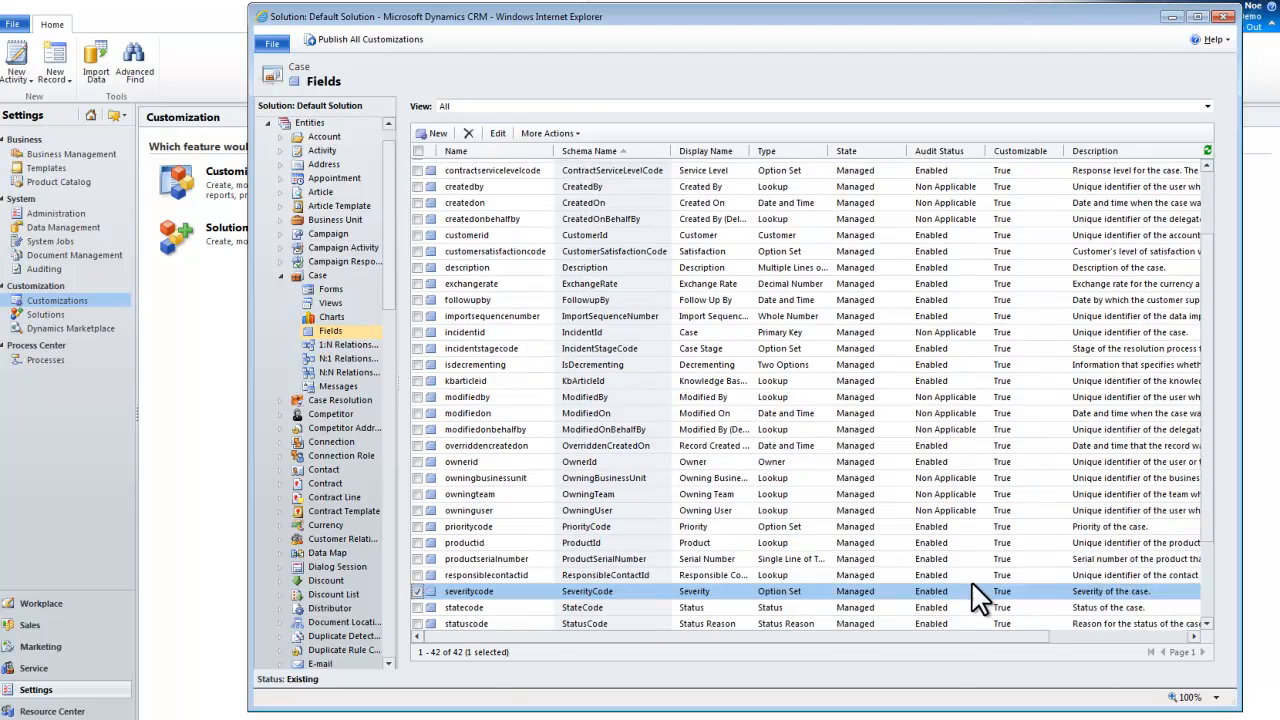
{"action": "scroll", "coordinate": [980, 597], "scroll_direction": "down", "scroll_amount": 3}
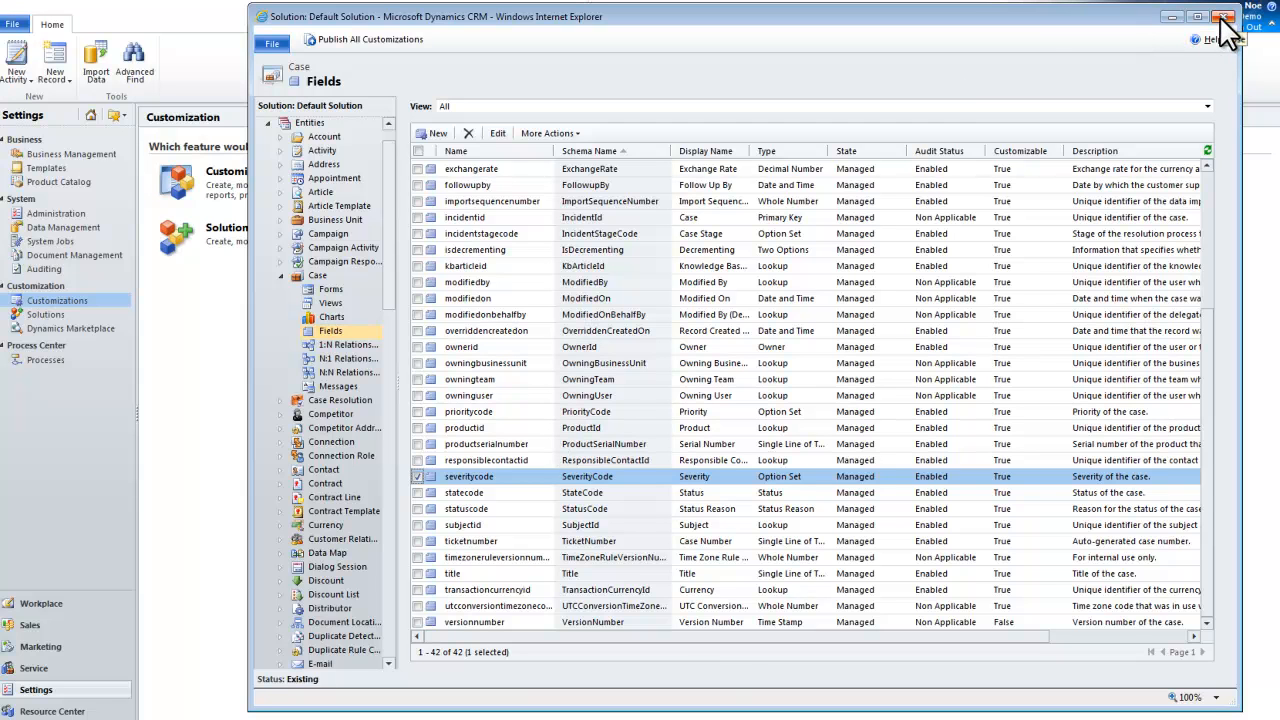
Check the auditing option of the Case entity's Severity field, save and close it, and publish all customizations
{"action": "double_click", "coordinate": [511, 478]}
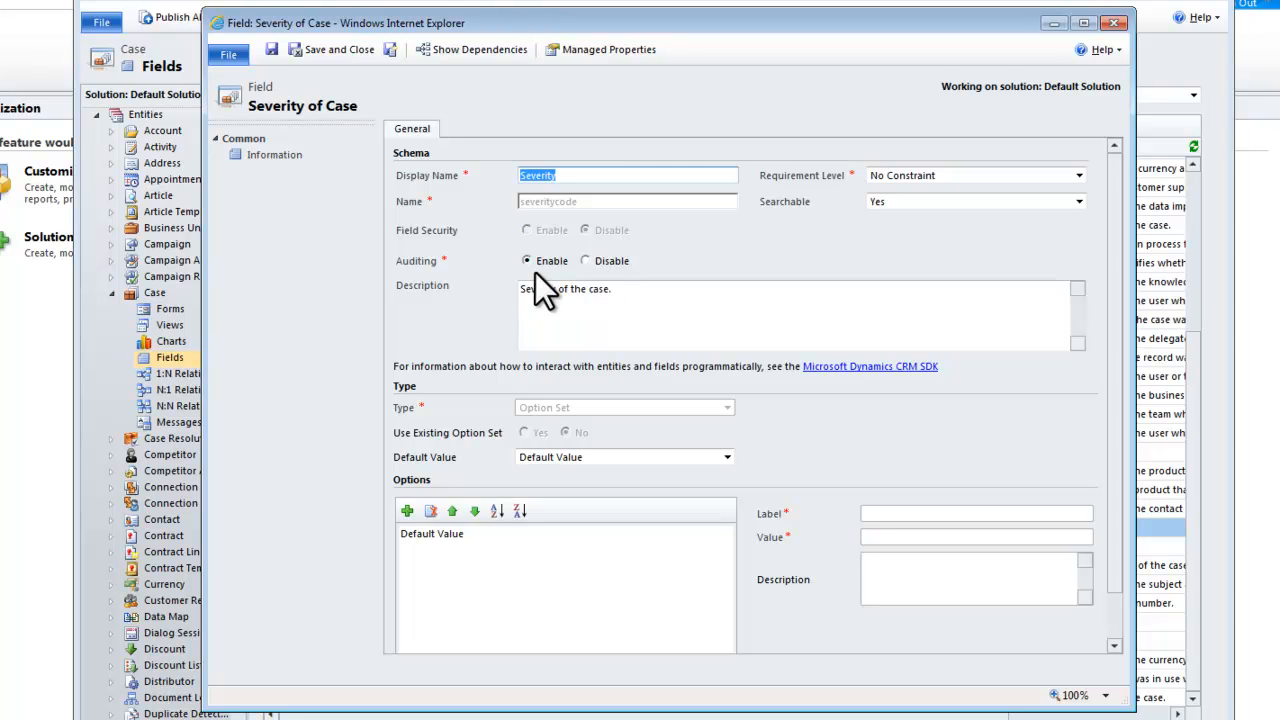
{"action": "left_click", "coordinate": [331, 49]}
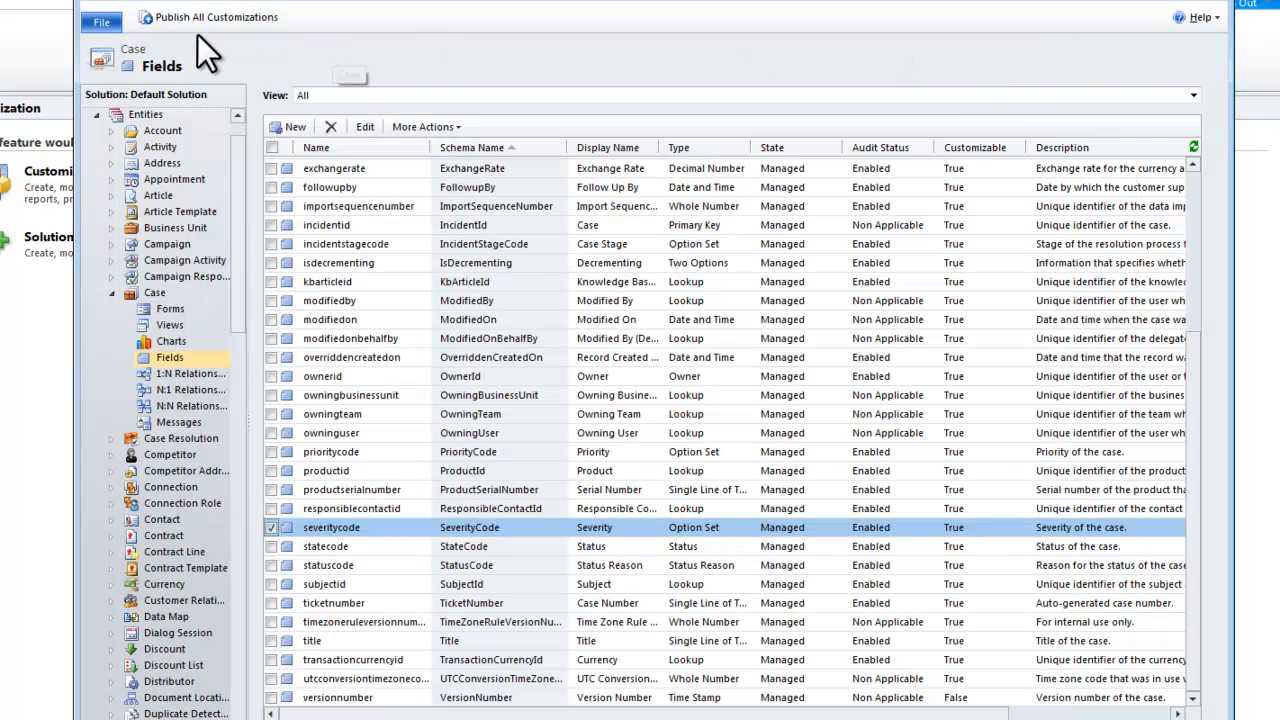
{"action": "left_click", "coordinate": [203, 18]}
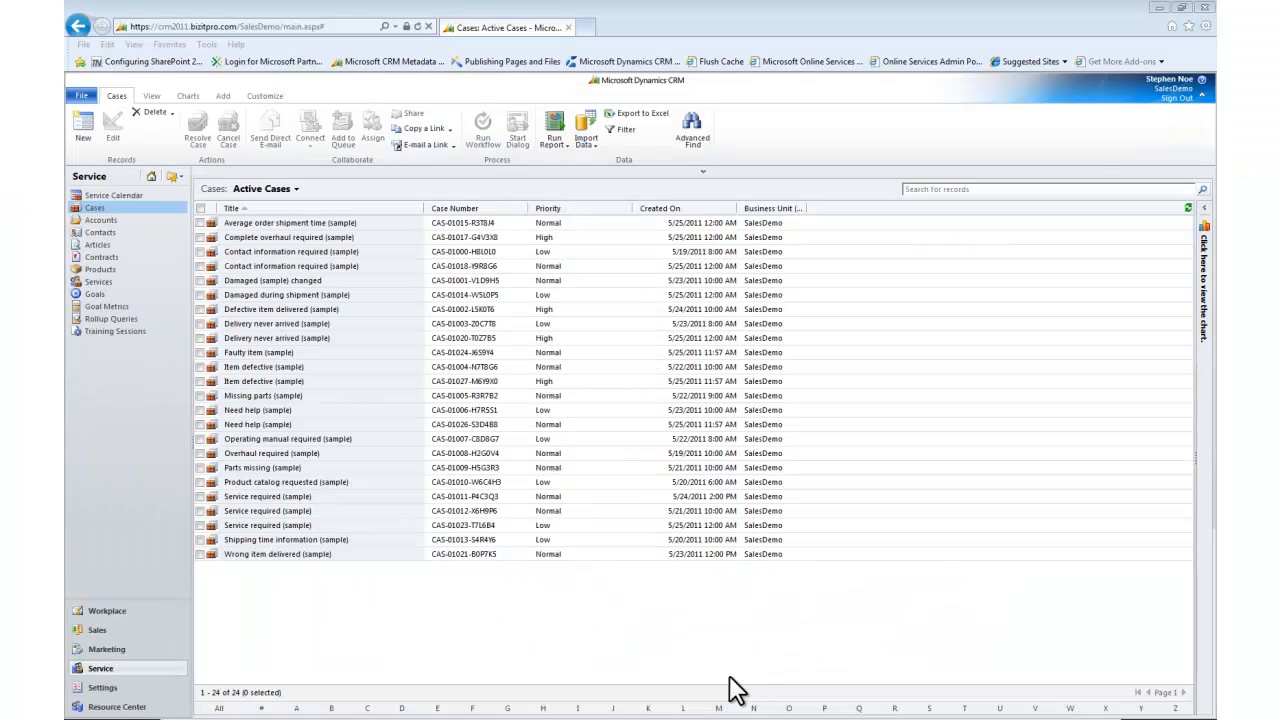
Open the audit history of the "Damaged (sample) changed" case and widen the Event column to fit its entries
{"action": "double_click", "coordinate": [366, 280]}
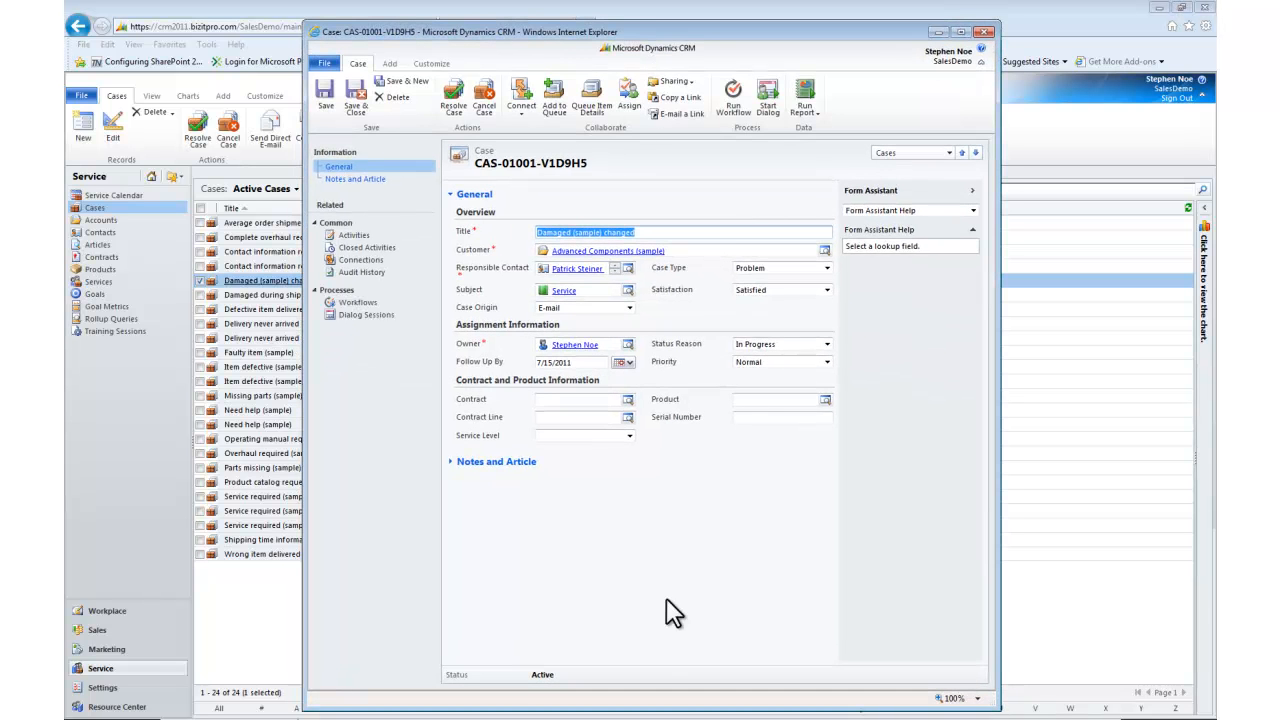
{"action": "left_click", "coordinate": [365, 273]}
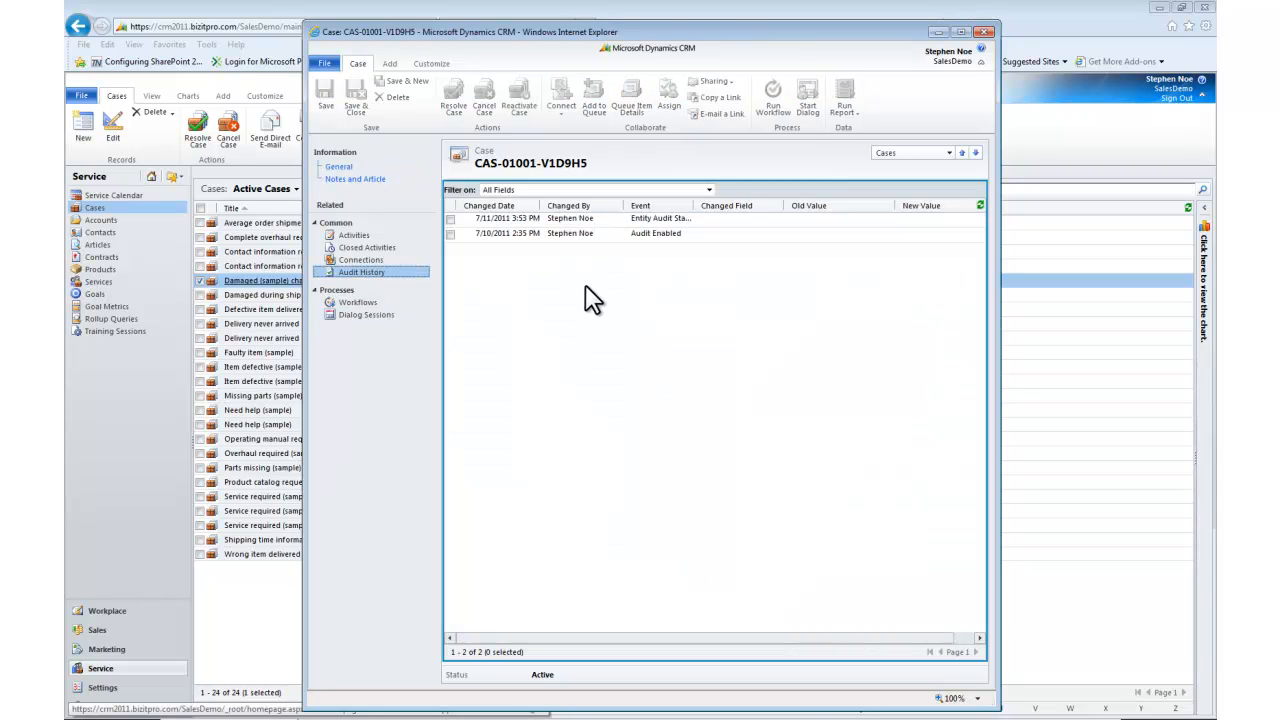
{"action": "double_click", "coordinate": [697, 205]}
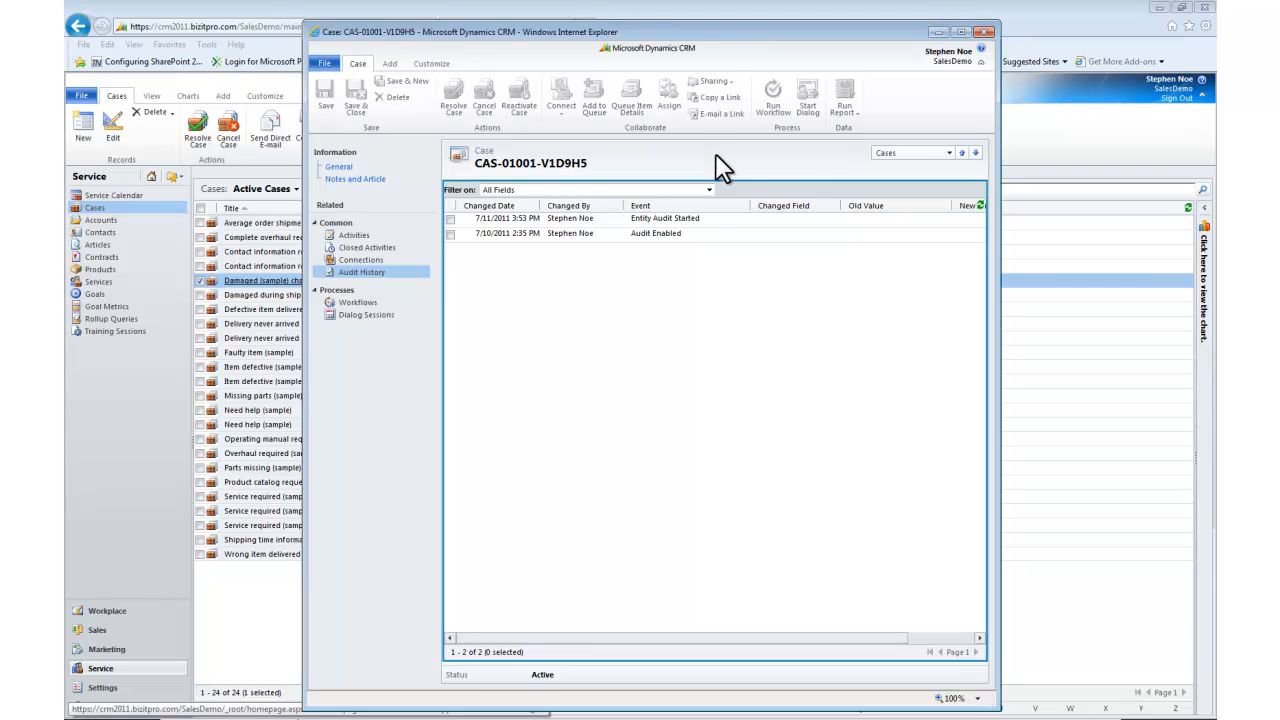
In the case's general information, set Priority to High and Satisfaction to Very Dissatisfied
{"action": "left_click", "coordinate": [340, 168]}
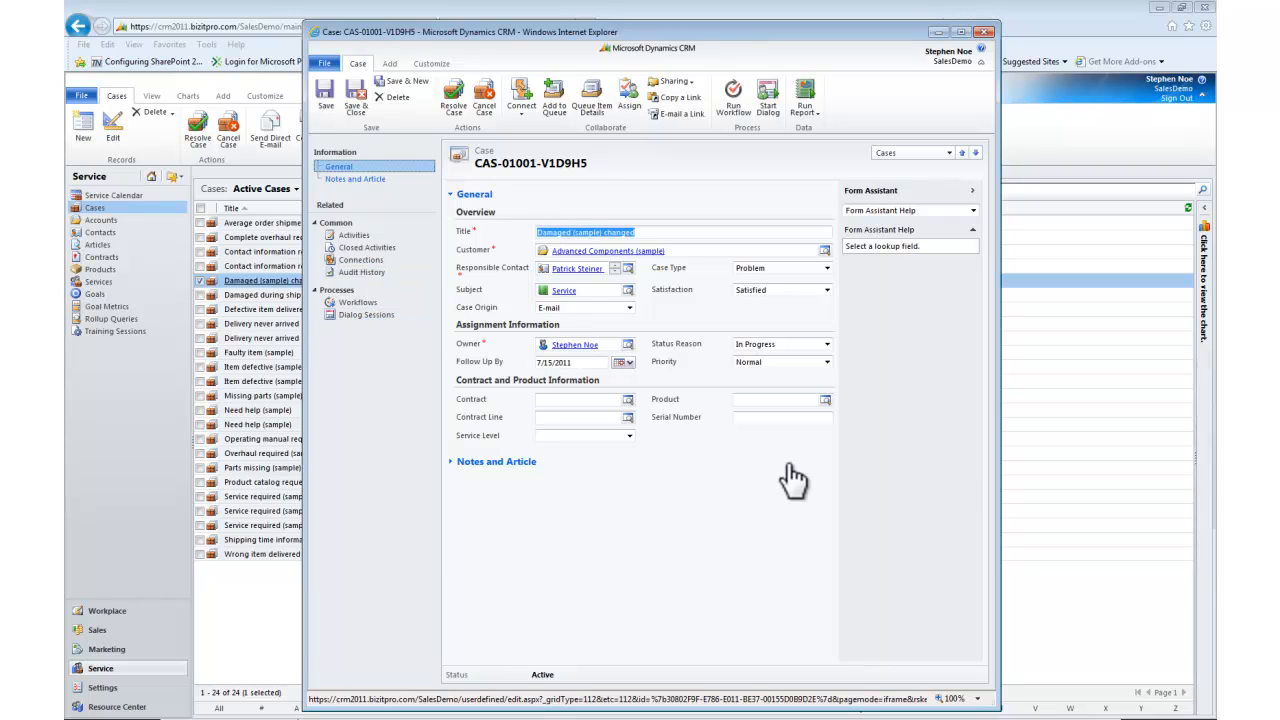
{"action": "left_click", "coordinate": [823, 363]}
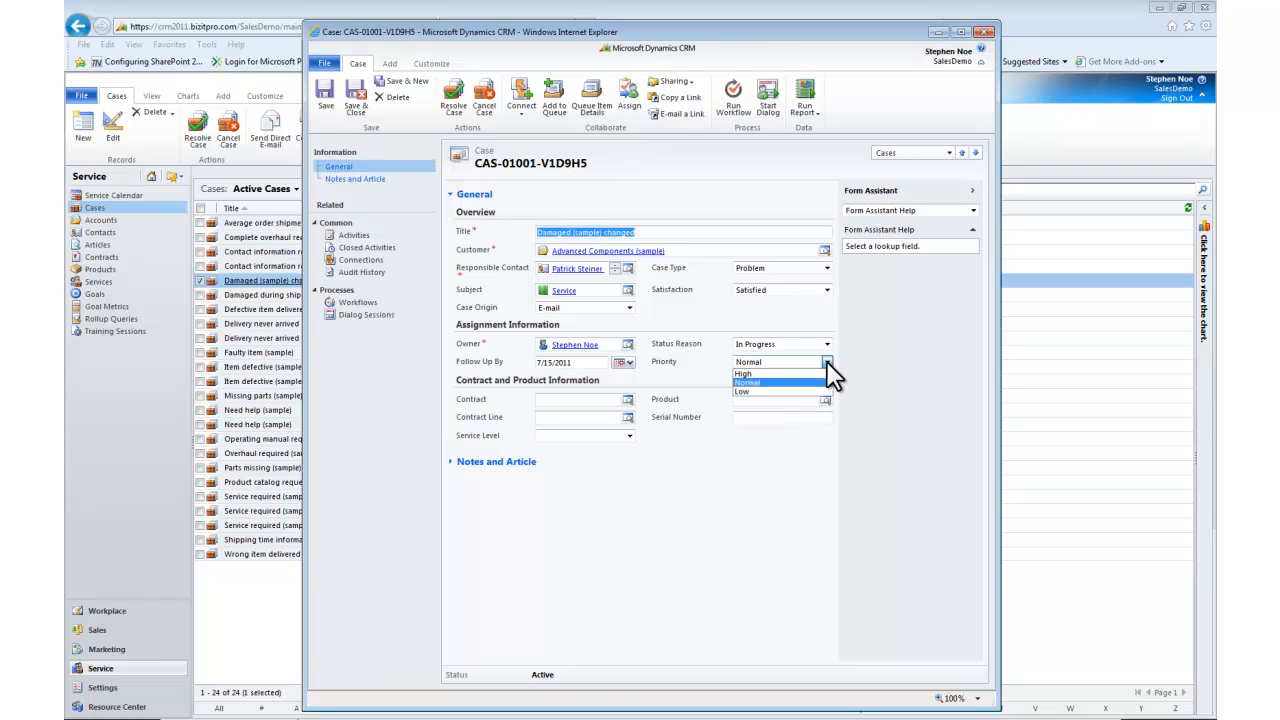
{"action": "left_click", "coordinate": [750, 373]}
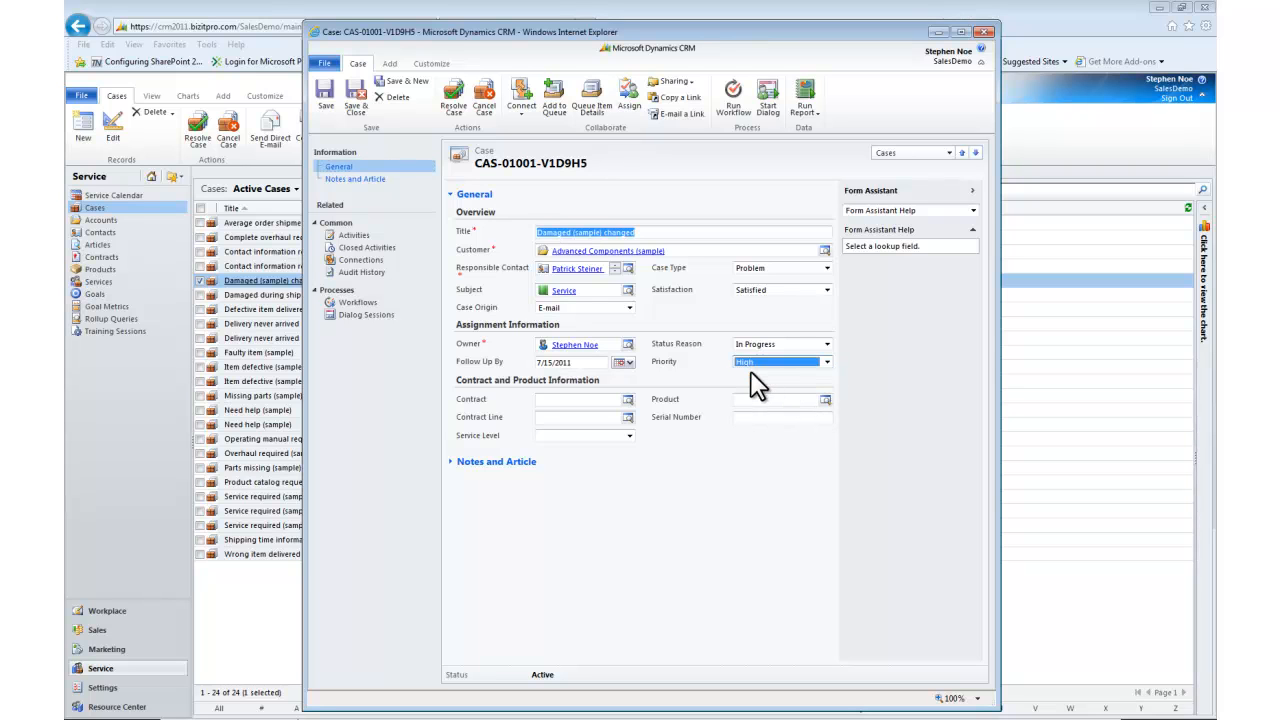
{"action": "left_click", "coordinate": [826, 290]}
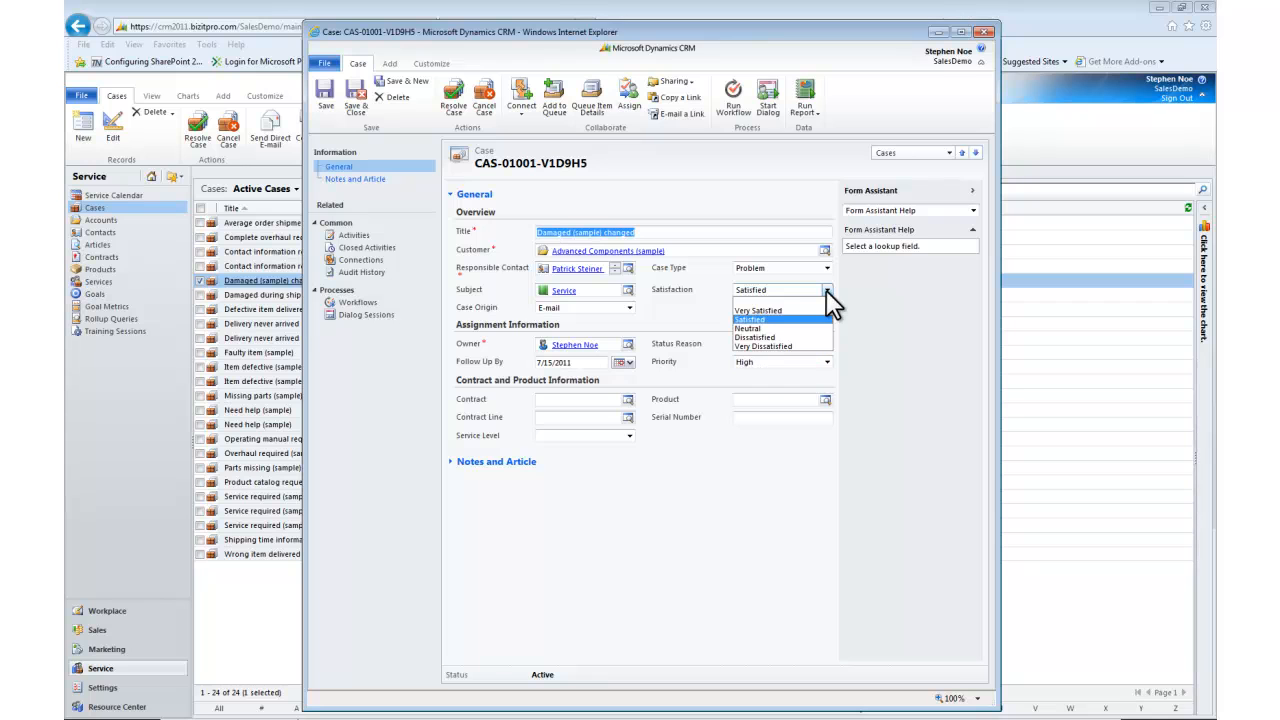
{"action": "left_click", "coordinate": [760, 344]}
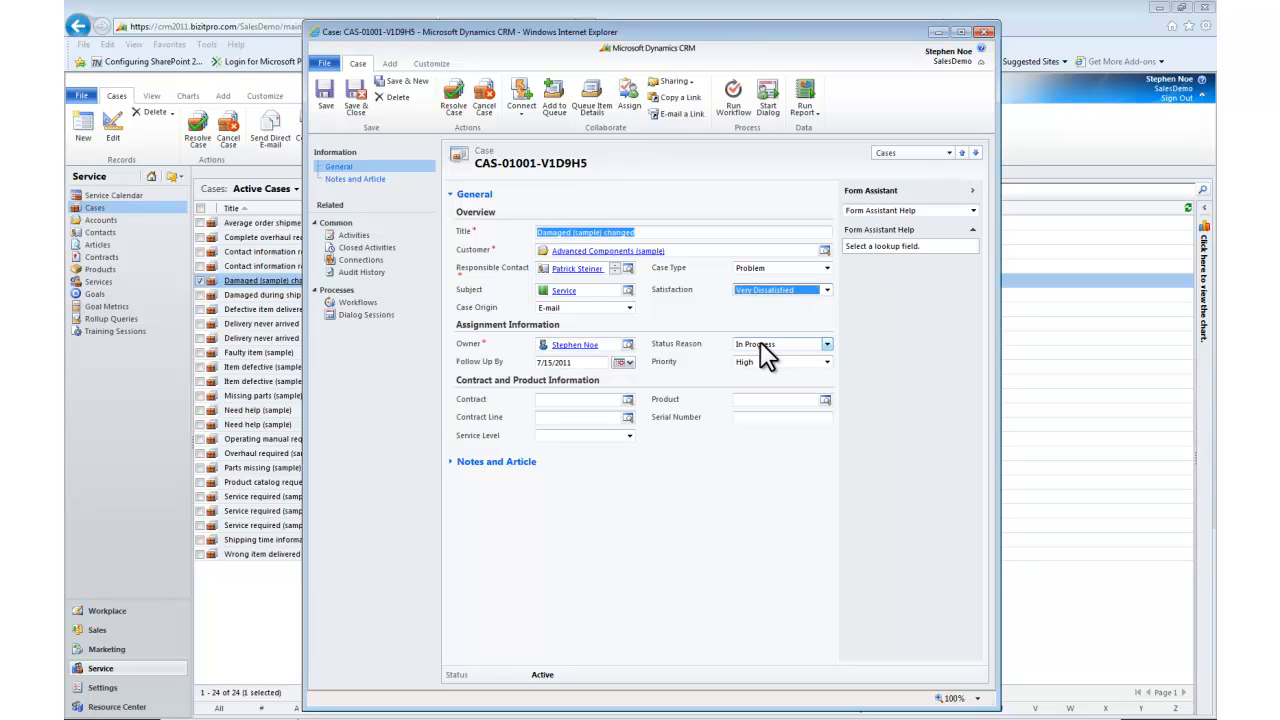
Save the pending case changes, set Case Type to Request, and save the case again as a separate update
{"action": "left_click", "coordinate": [326, 92]}
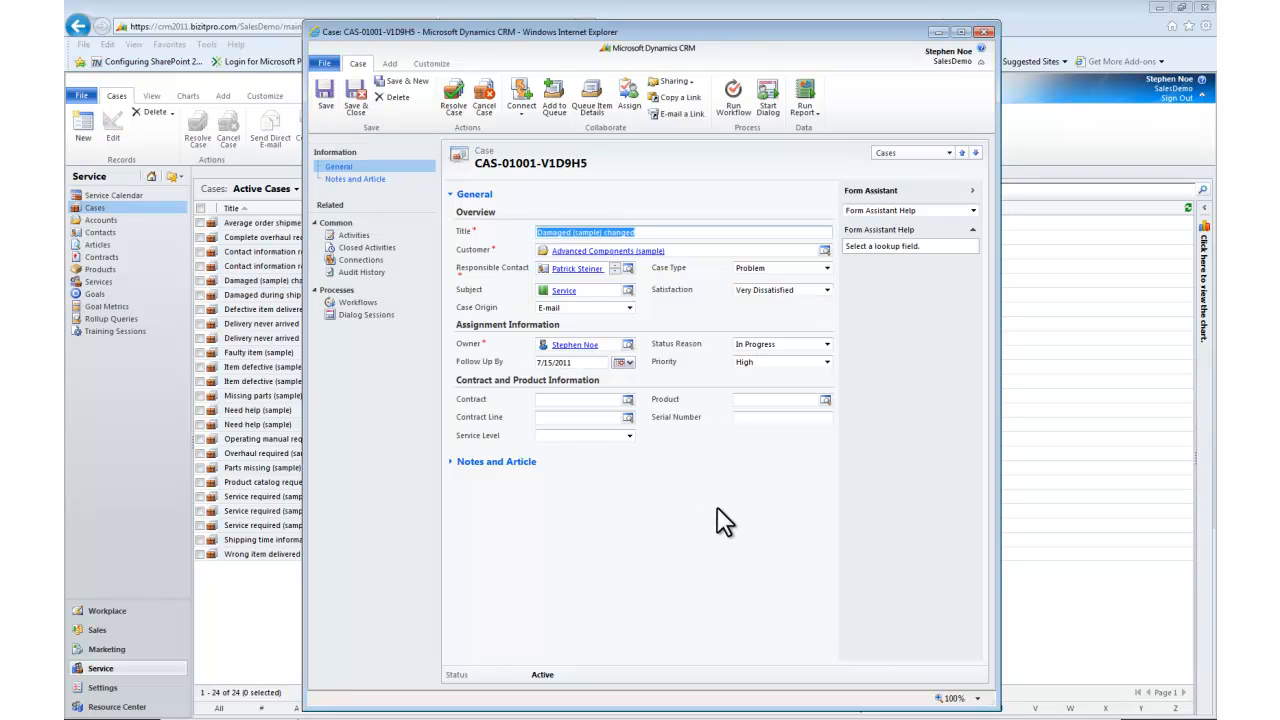
{"action": "left_click", "coordinate": [826, 270]}
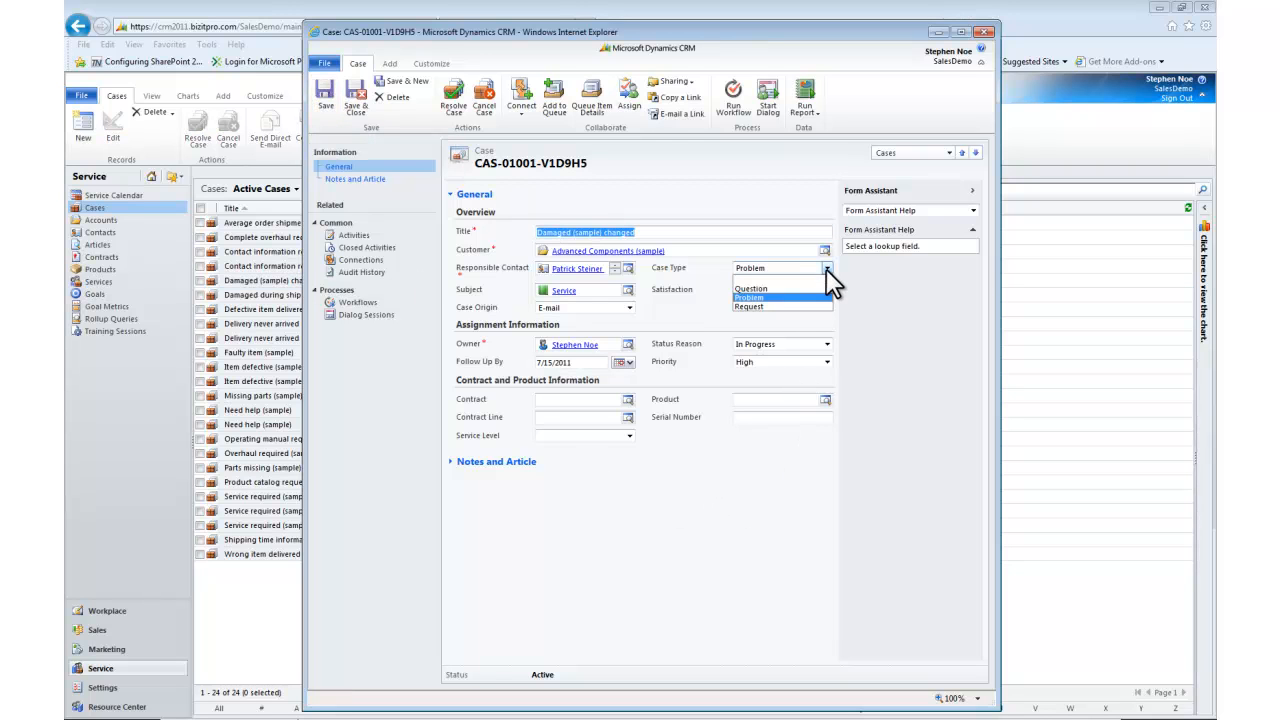
{"action": "left_click", "coordinate": [759, 304]}
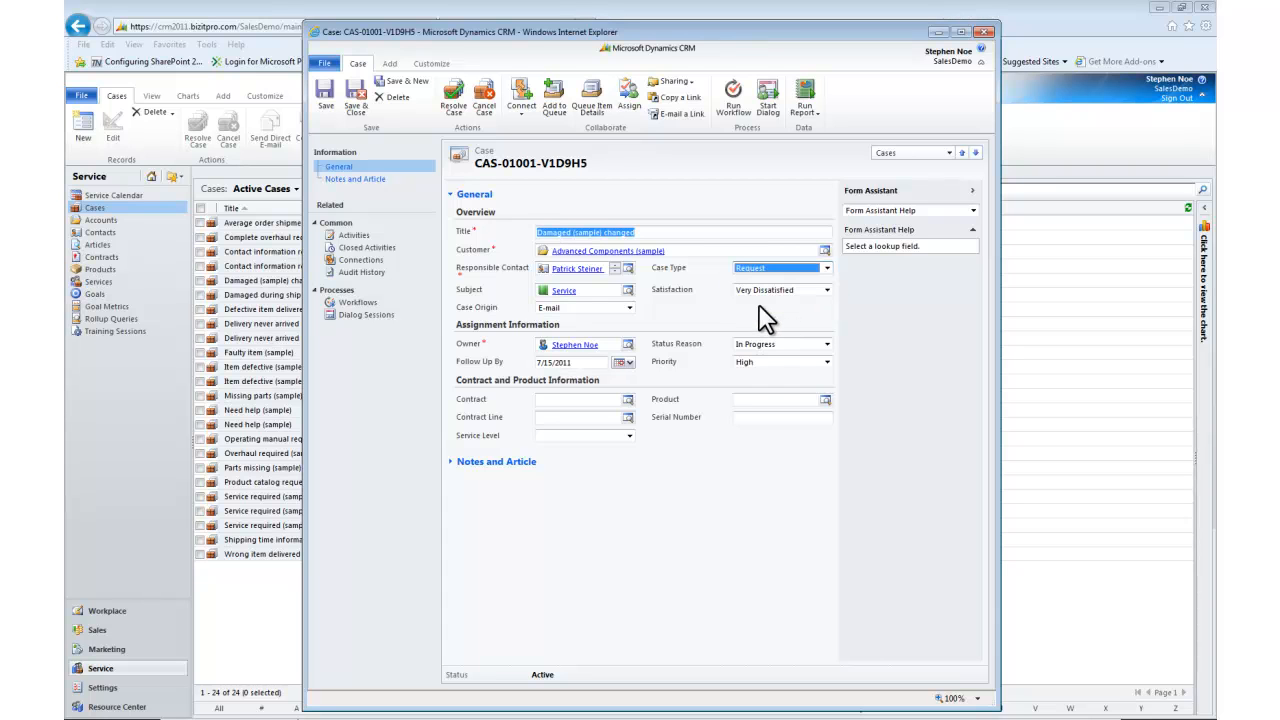
{"action": "left_click", "coordinate": [326, 92]}
Set the case's Satisfaction to Dissatisfied and save the record
{"action": "left_click", "coordinate": [827, 290]}
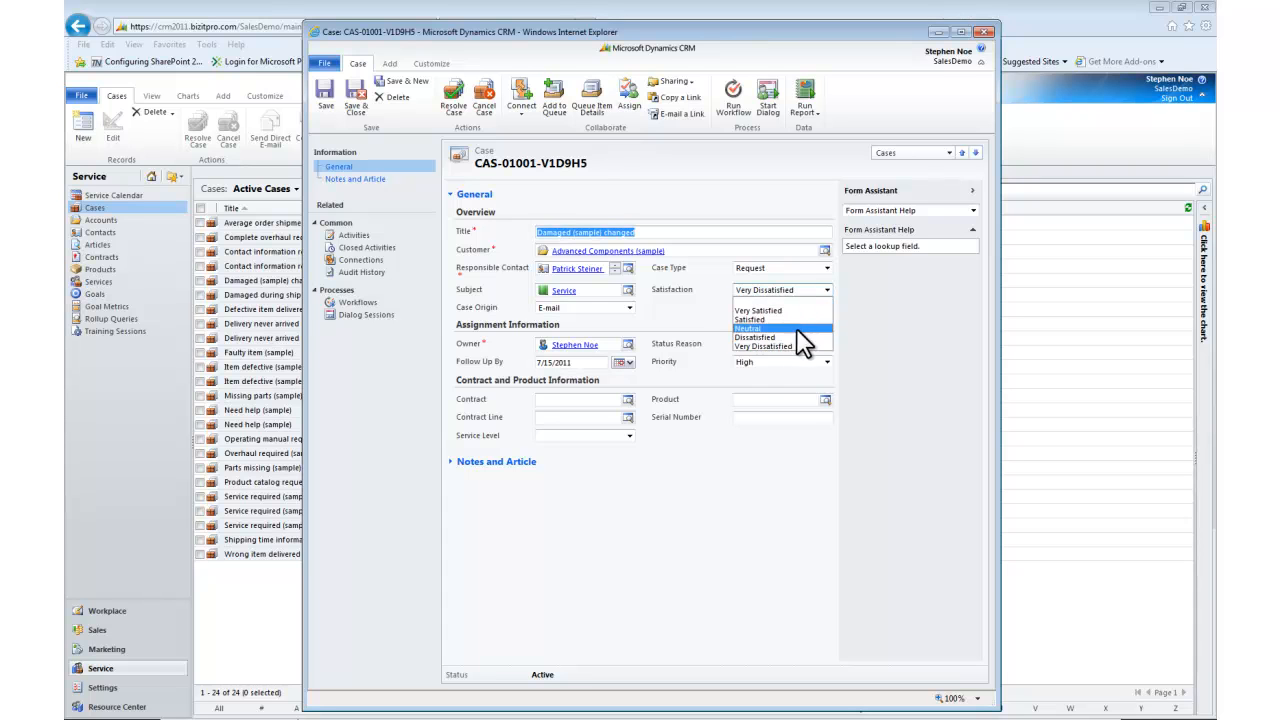
{"action": "left_click", "coordinate": [757, 338]}
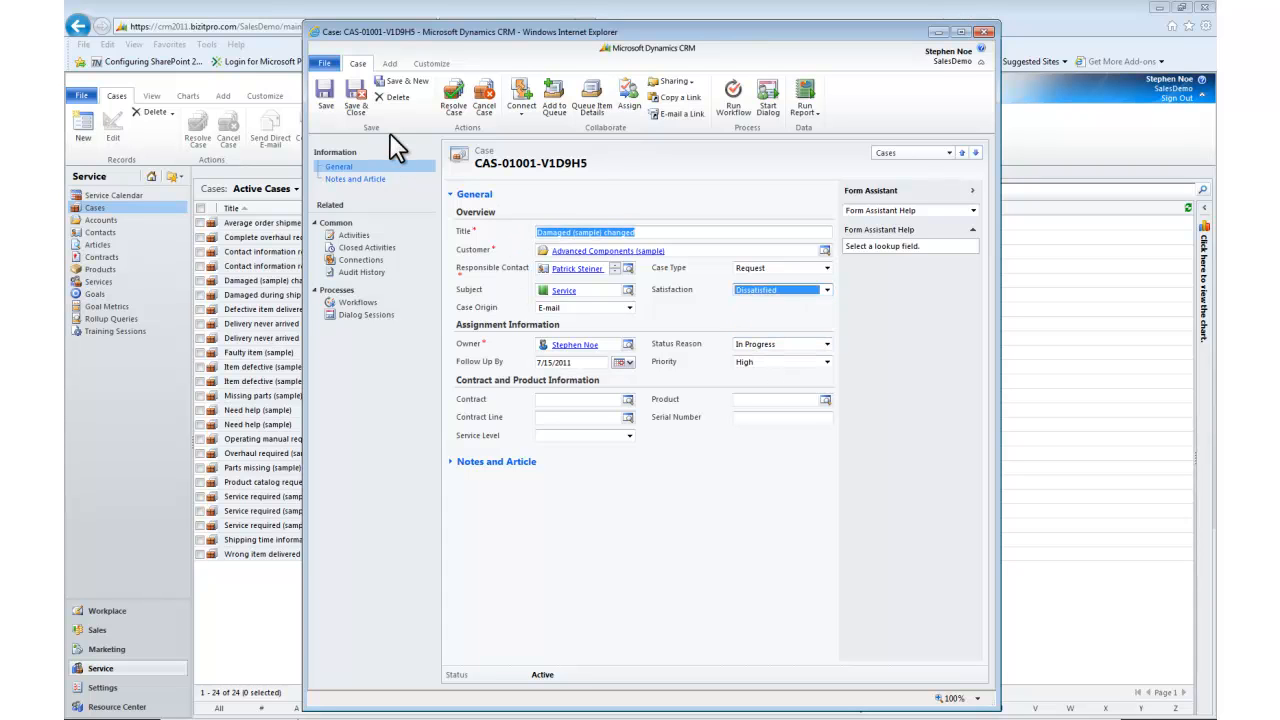
{"action": "left_click", "coordinate": [327, 97]}
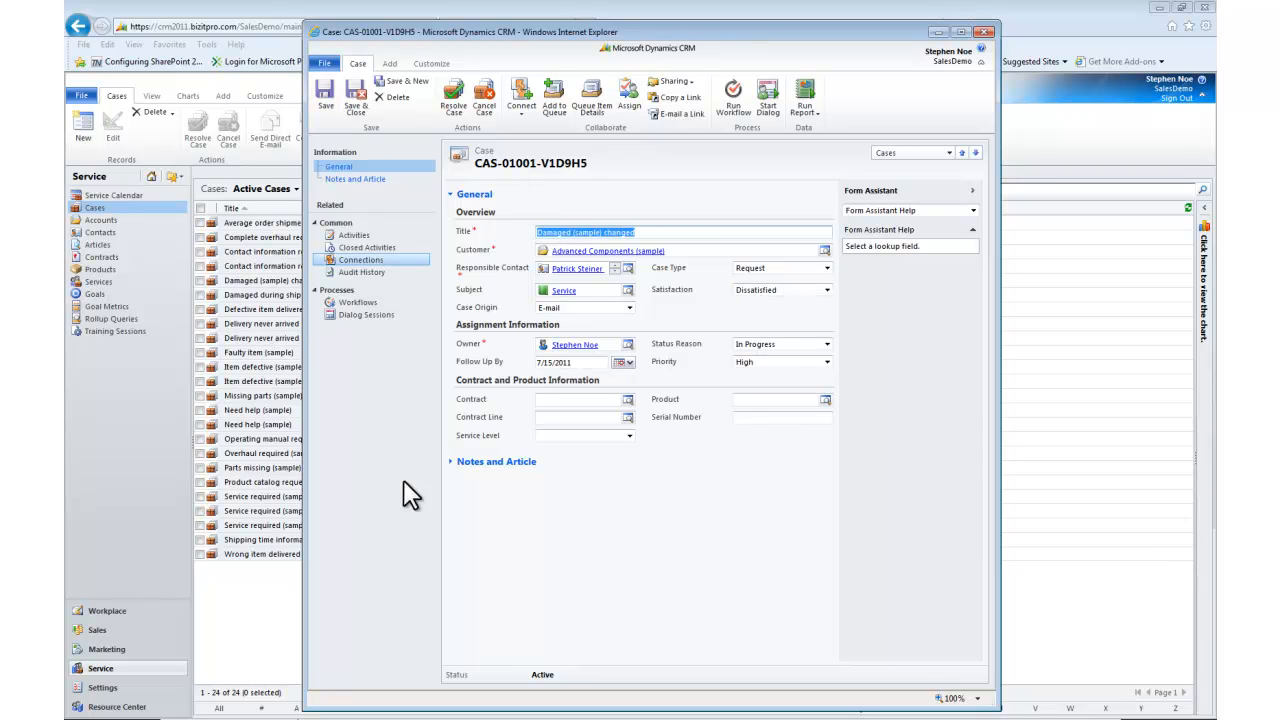
Review the case's audit history in a widened window, including the details of the update that changed both Priority and Satisfaction
{"action": "left_click", "coordinate": [353, 277]}
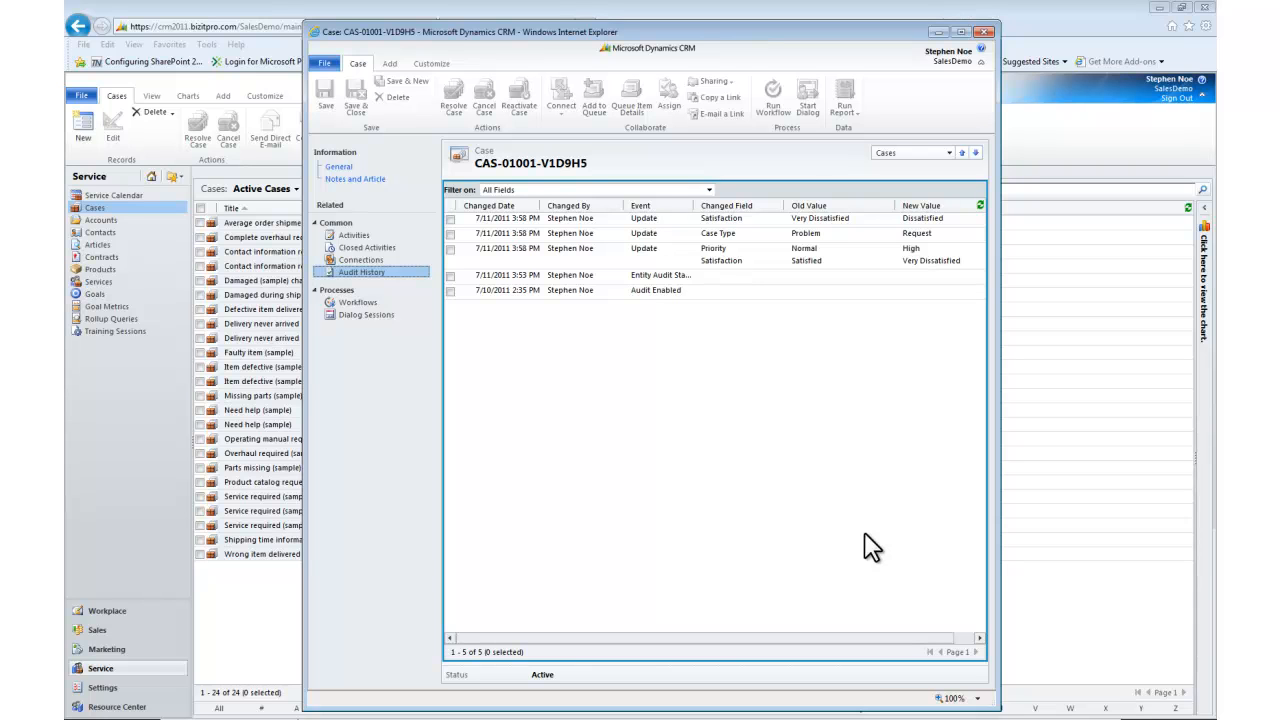
{"action": "double_click", "coordinate": [571, 256]}
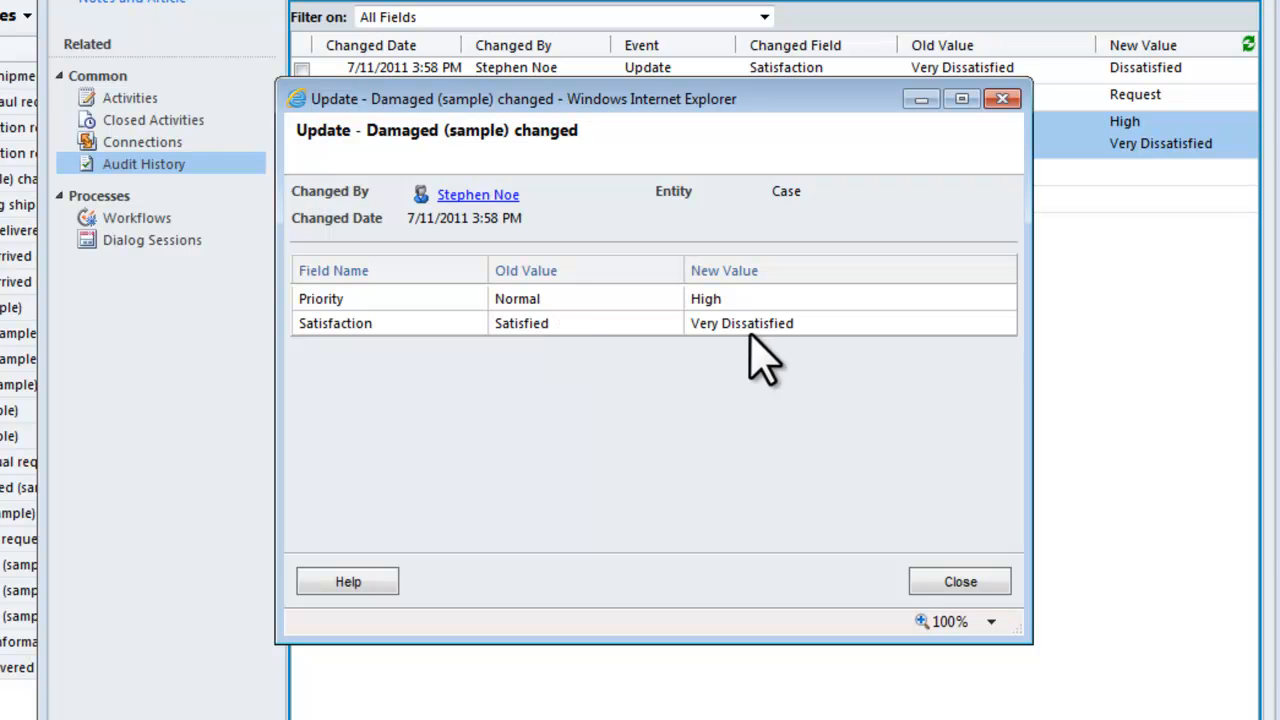
{"action": "left_click", "coordinate": [993, 588]}
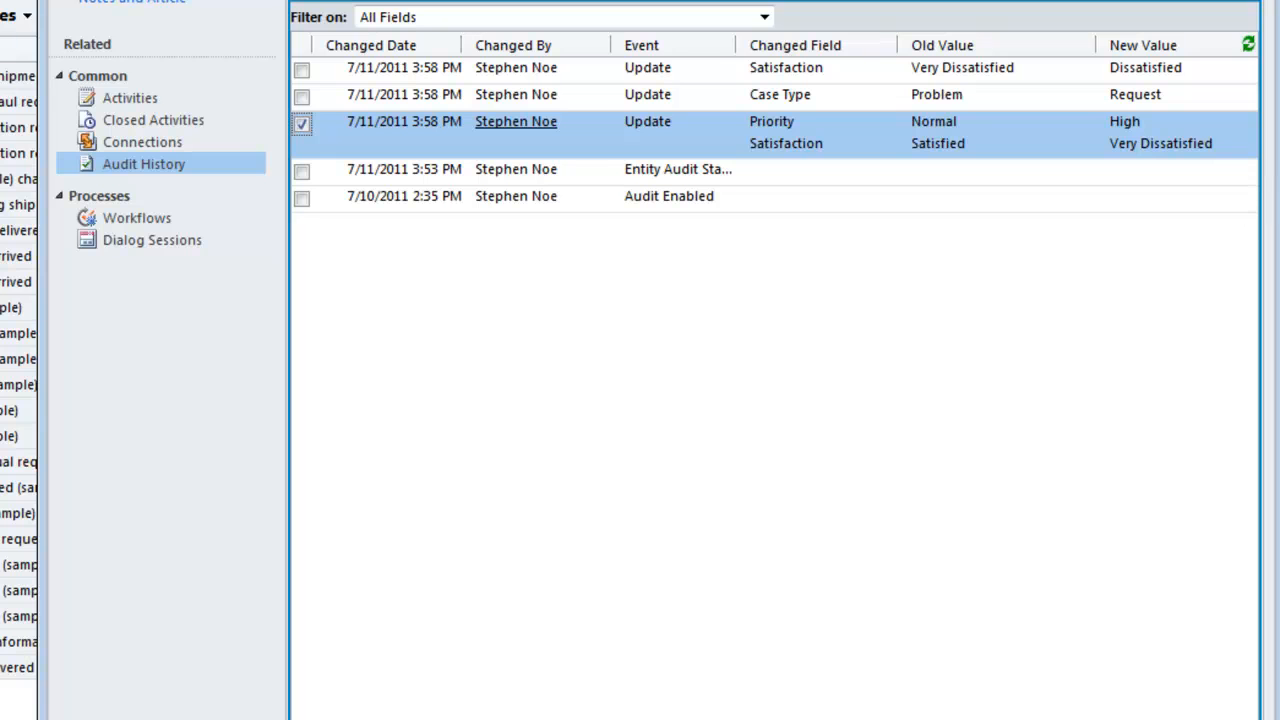
{"action": "left_click_drag", "start_coordinate": [1257, 172], "coordinate": [1279, 172]}
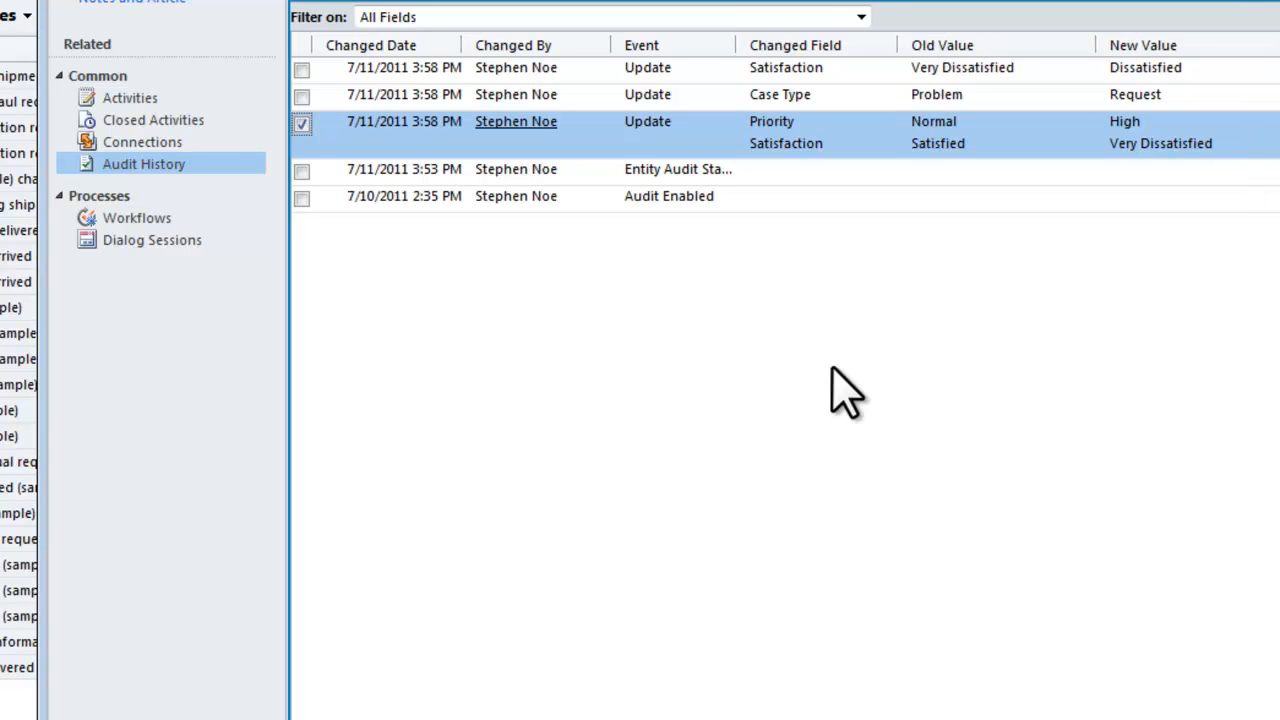